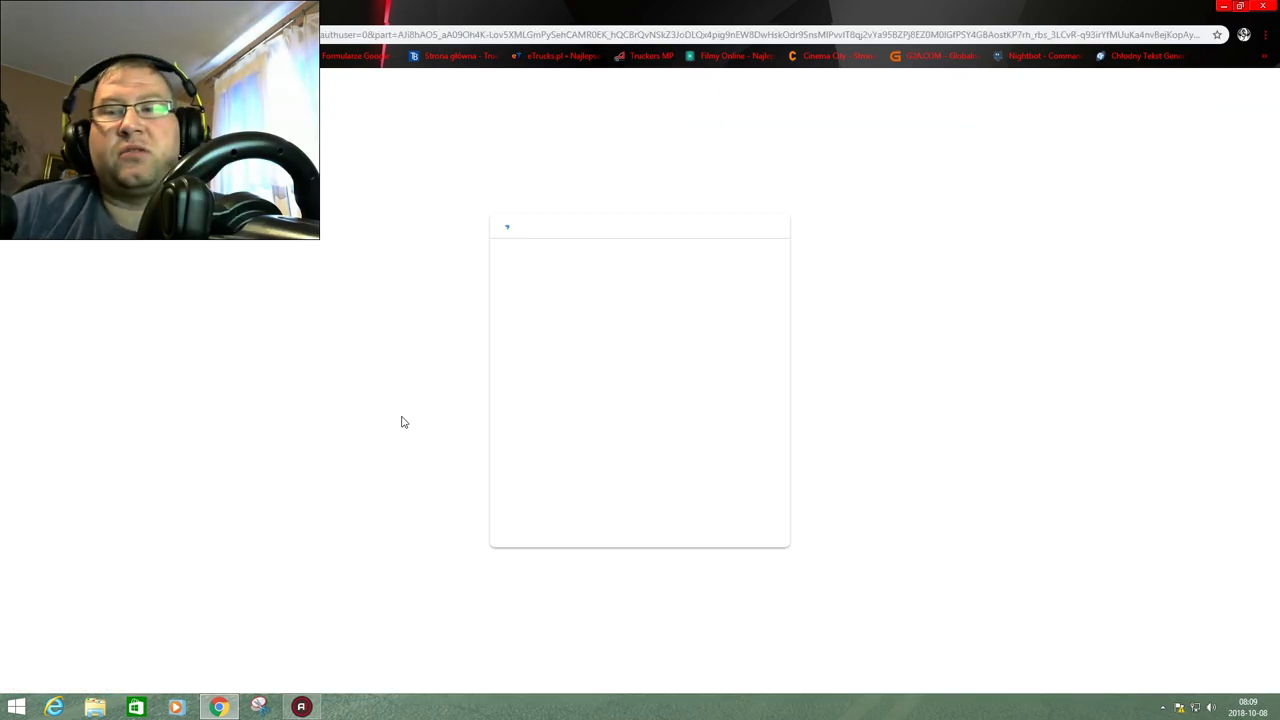
Choose the streamer's Google account and allow streamlabs.com access to its YouTube channel.
left_click(626, 352)
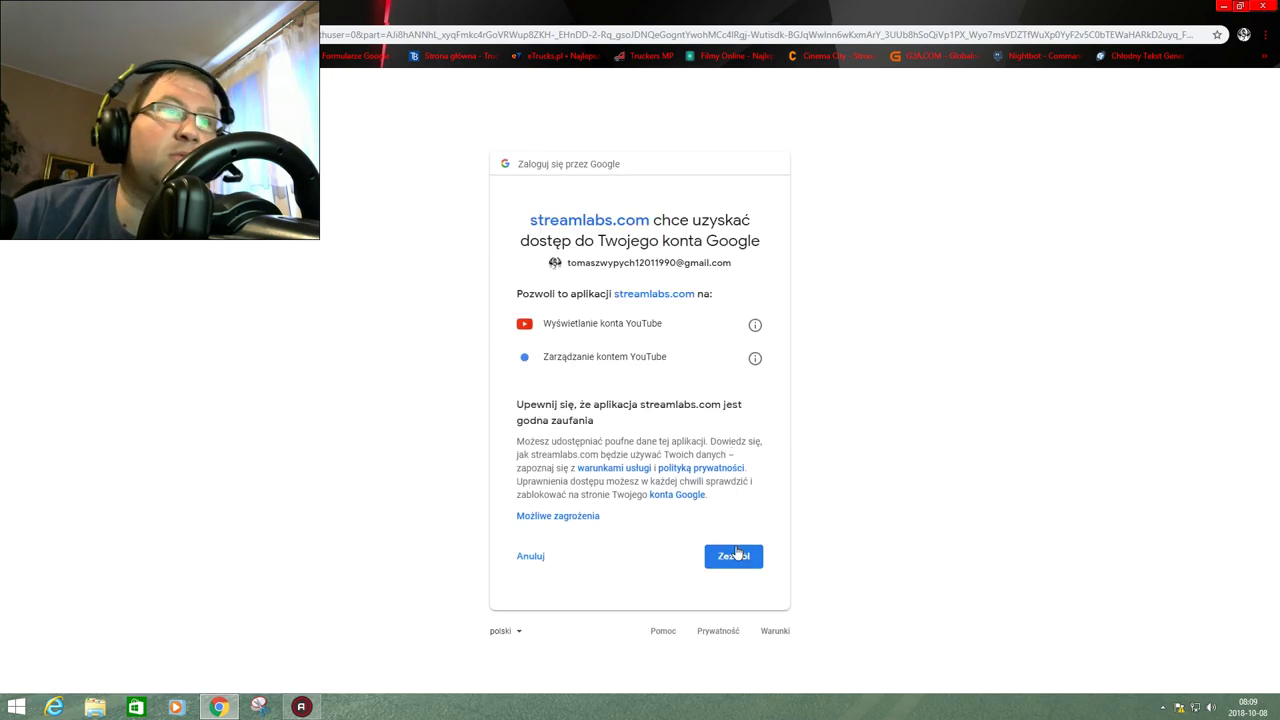
left_click(735, 553)
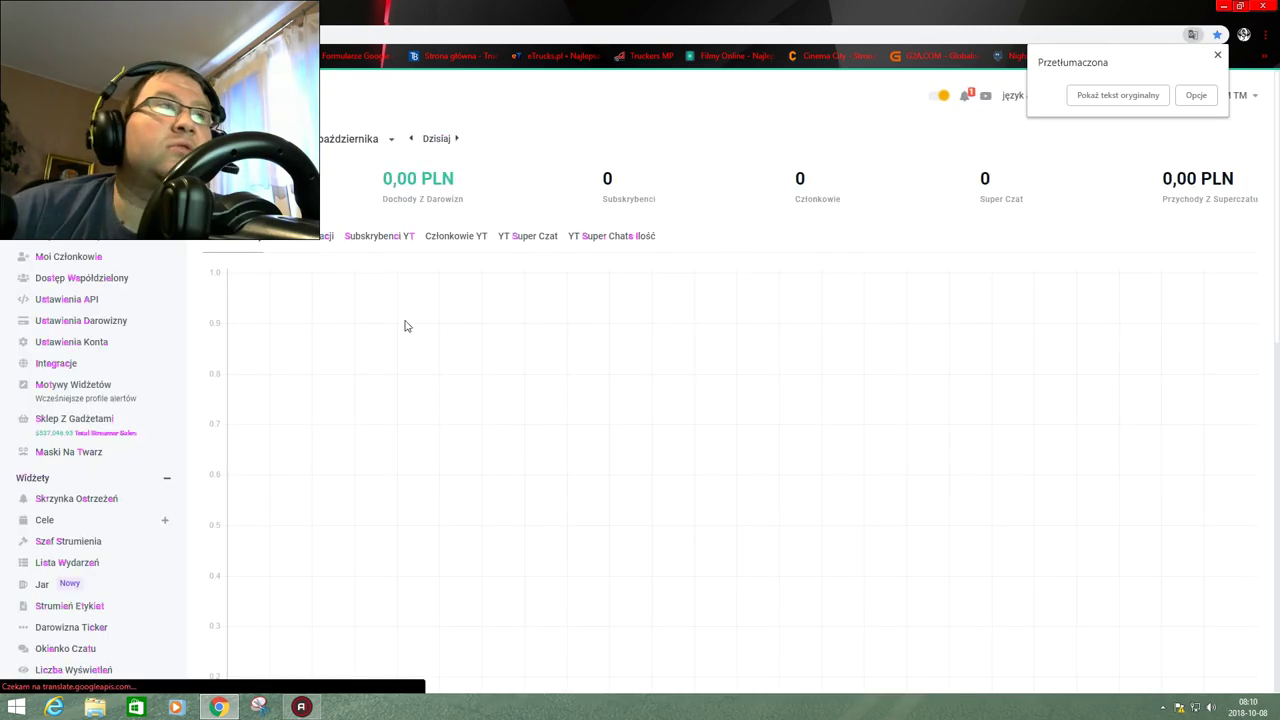
Check notifications, then open Skrzynka Ostrzeżeń (Alert Box) under Widżety in the sidebar.
left_click(966, 97)
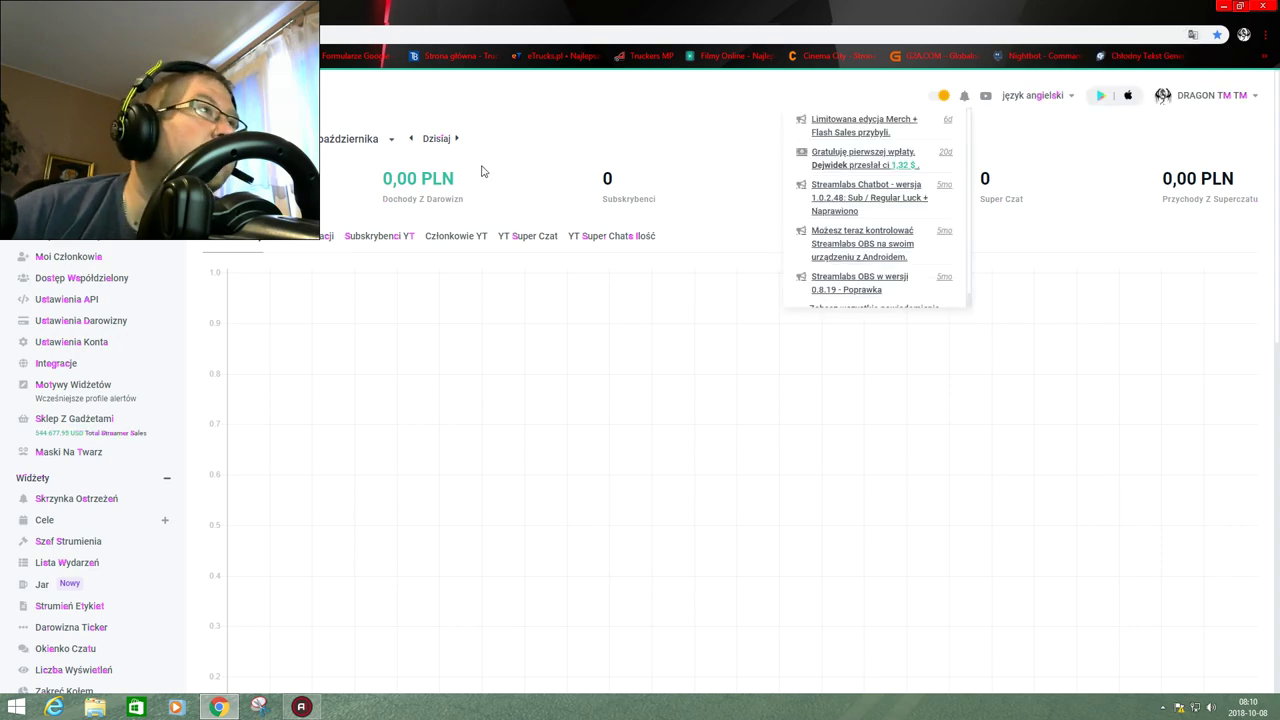
scroll(2, 242, "down", 3)
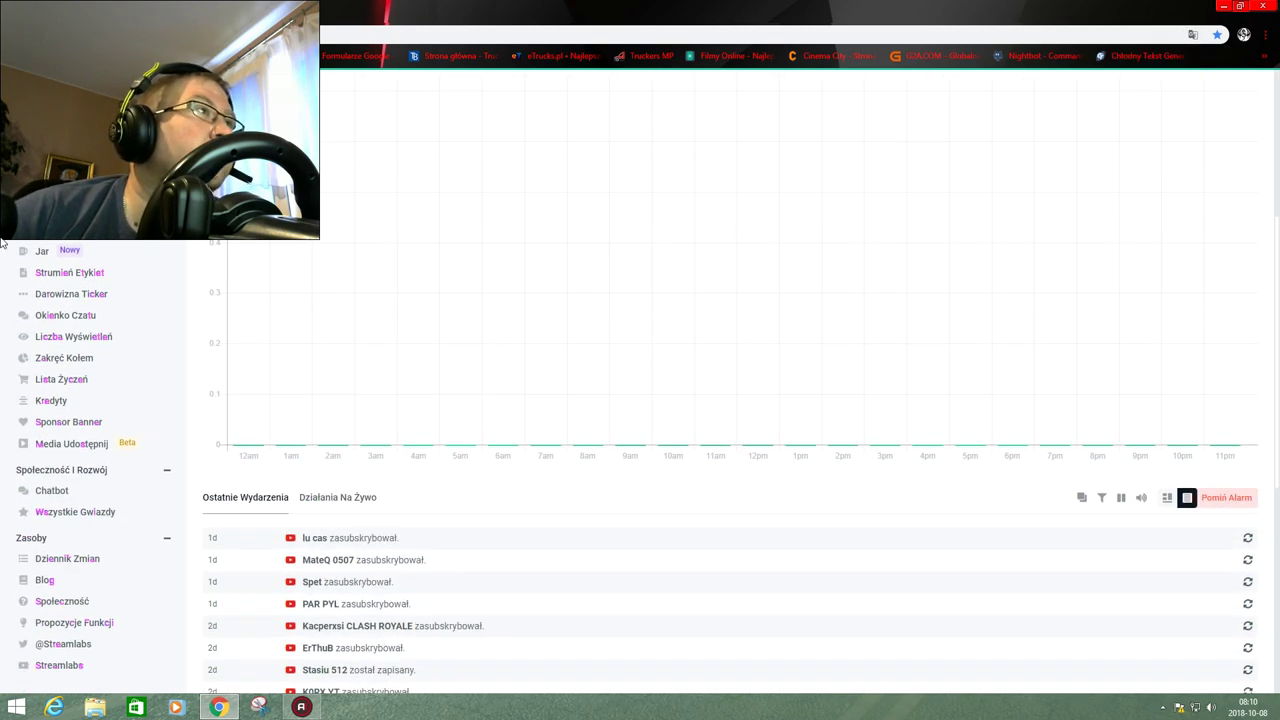
scroll(2, 242, "up", 1)
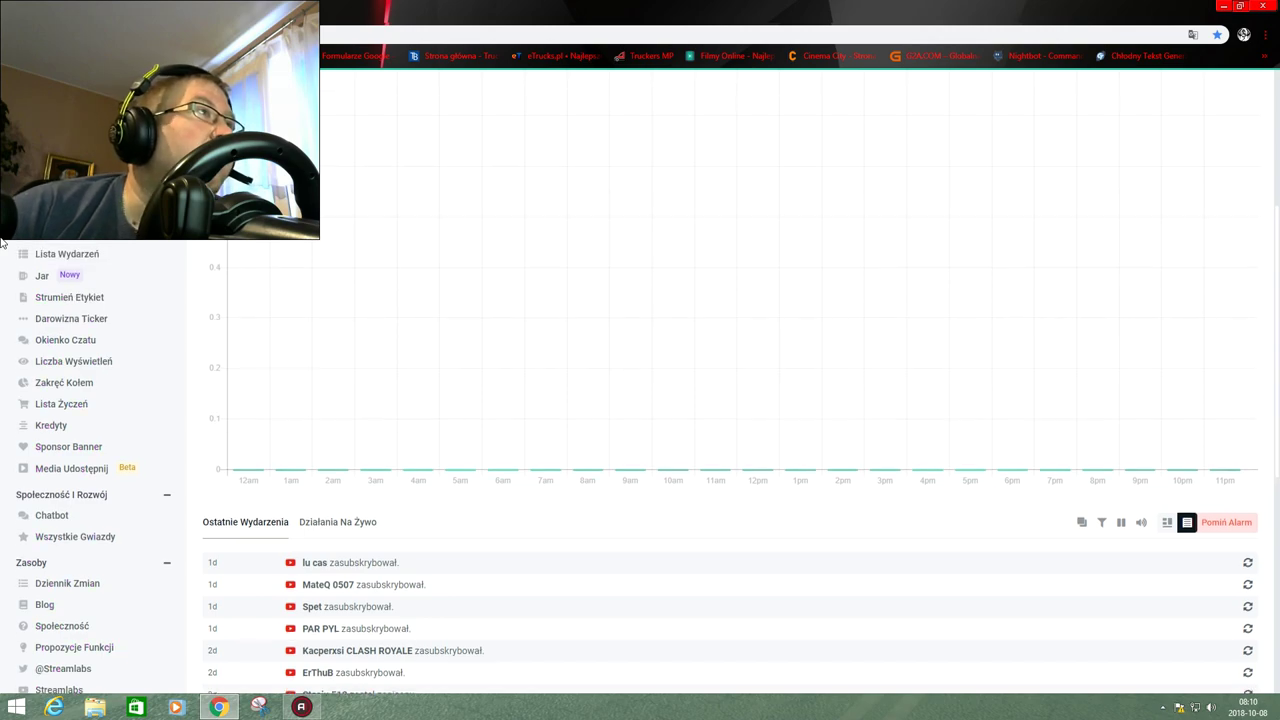
scroll(88, 240, "up", 3)
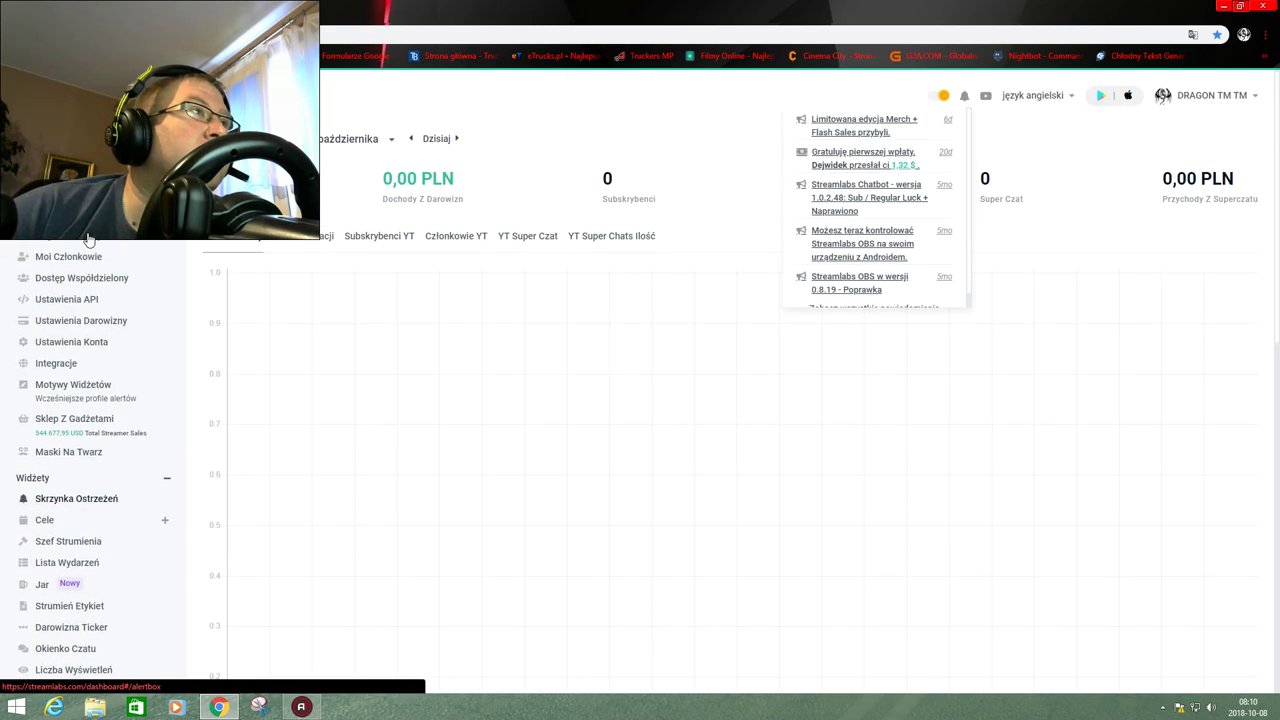
left_click(94, 505)
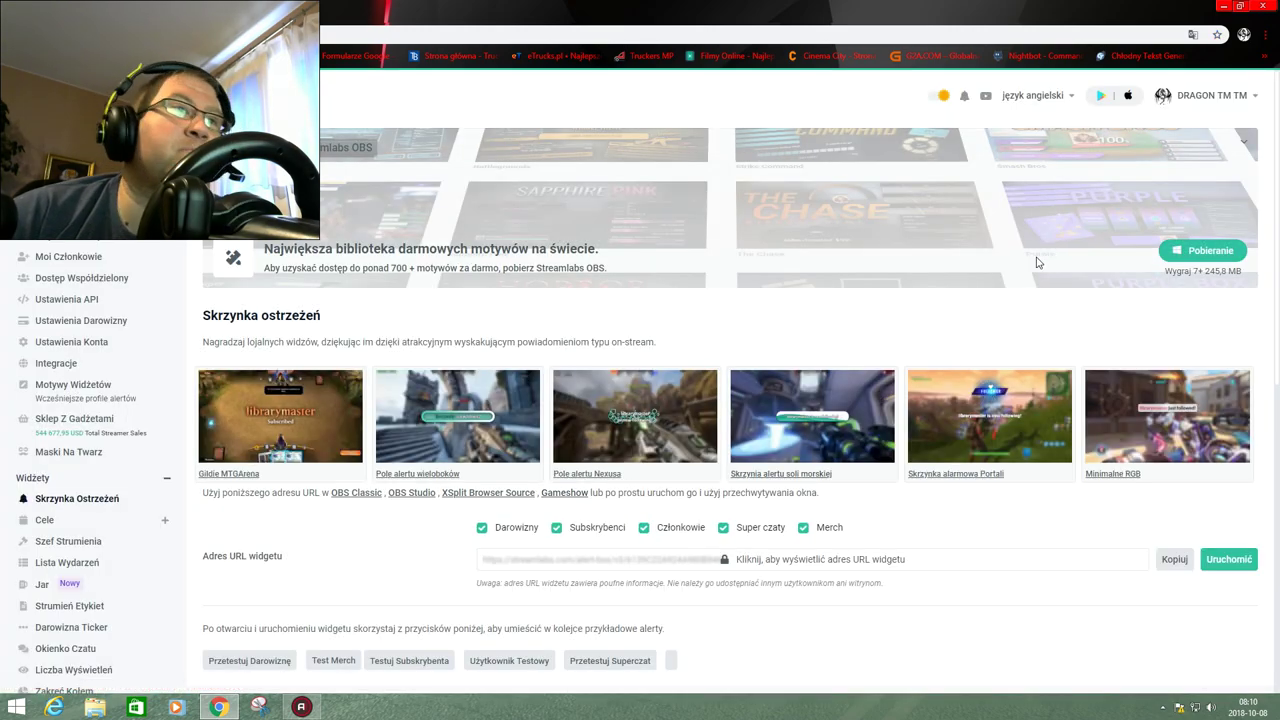
Send a test alert with Testuj Subskrybenta and bring up the Subskrybenci alert settings.
scroll(700, 333, "down", 3)
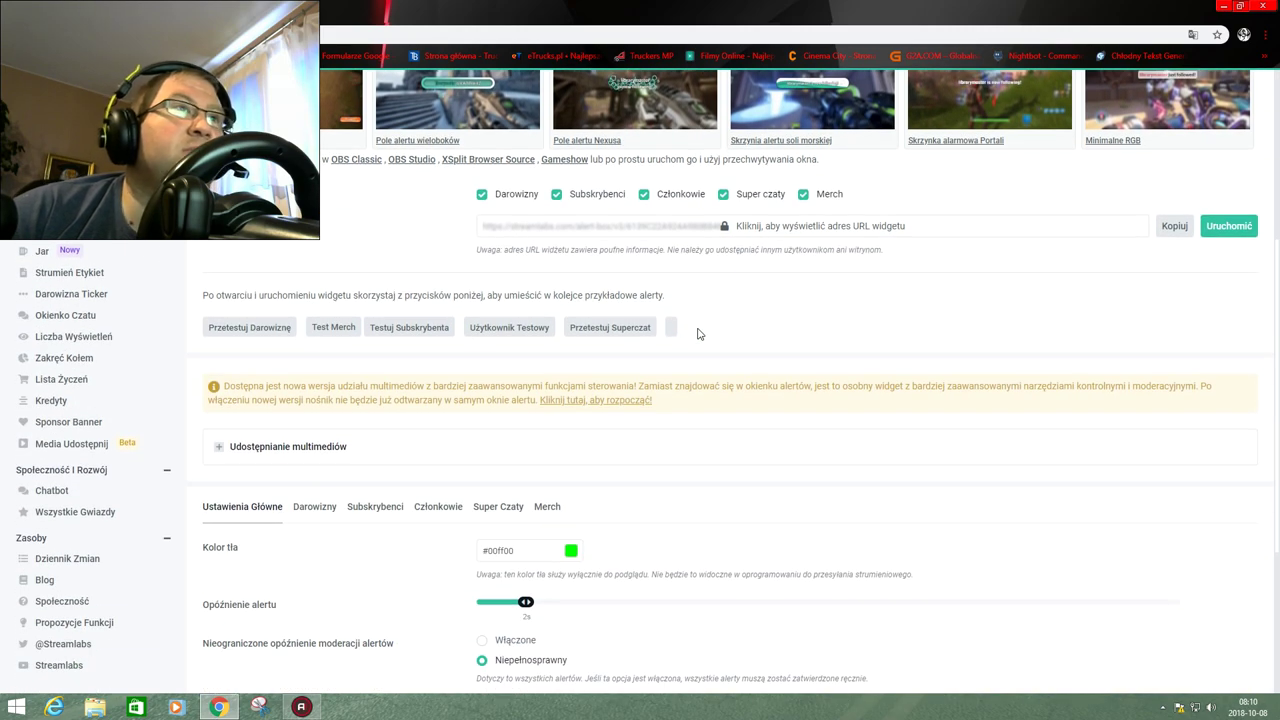
scroll(469, 343, "down", 3)
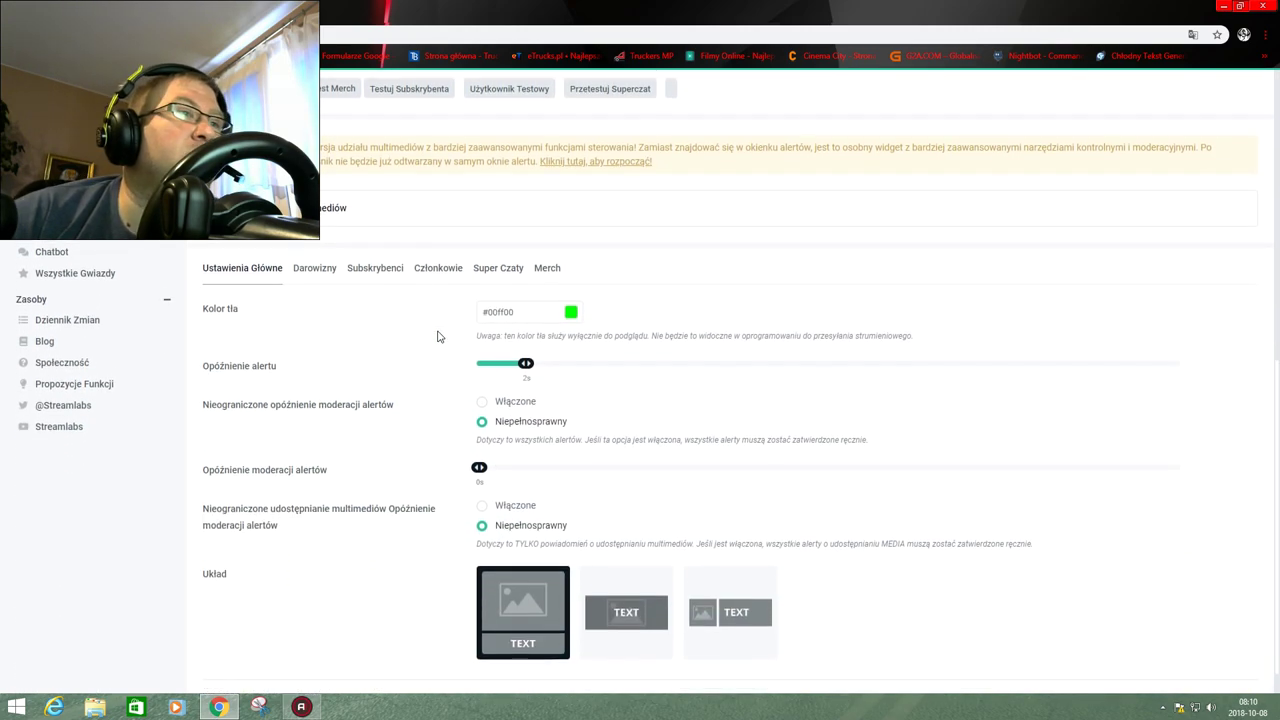
scroll(429, 336, "up", 3)
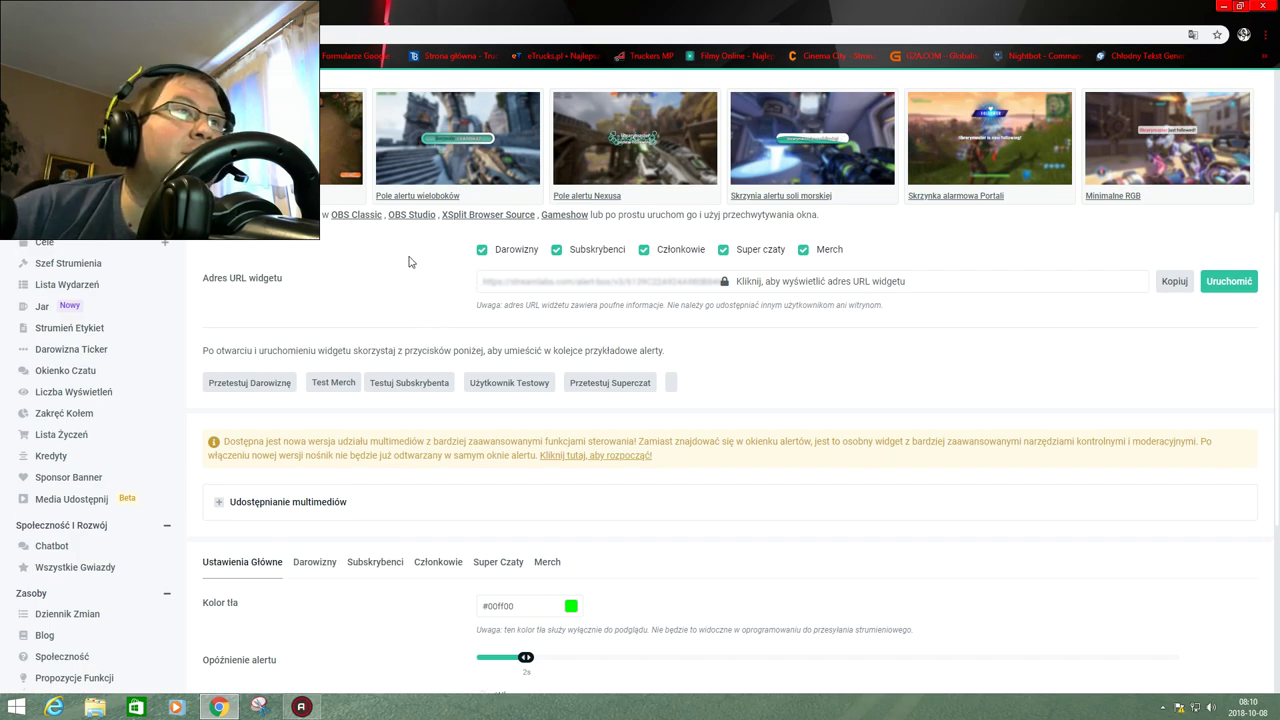
scroll(289, 327, "down", 2)
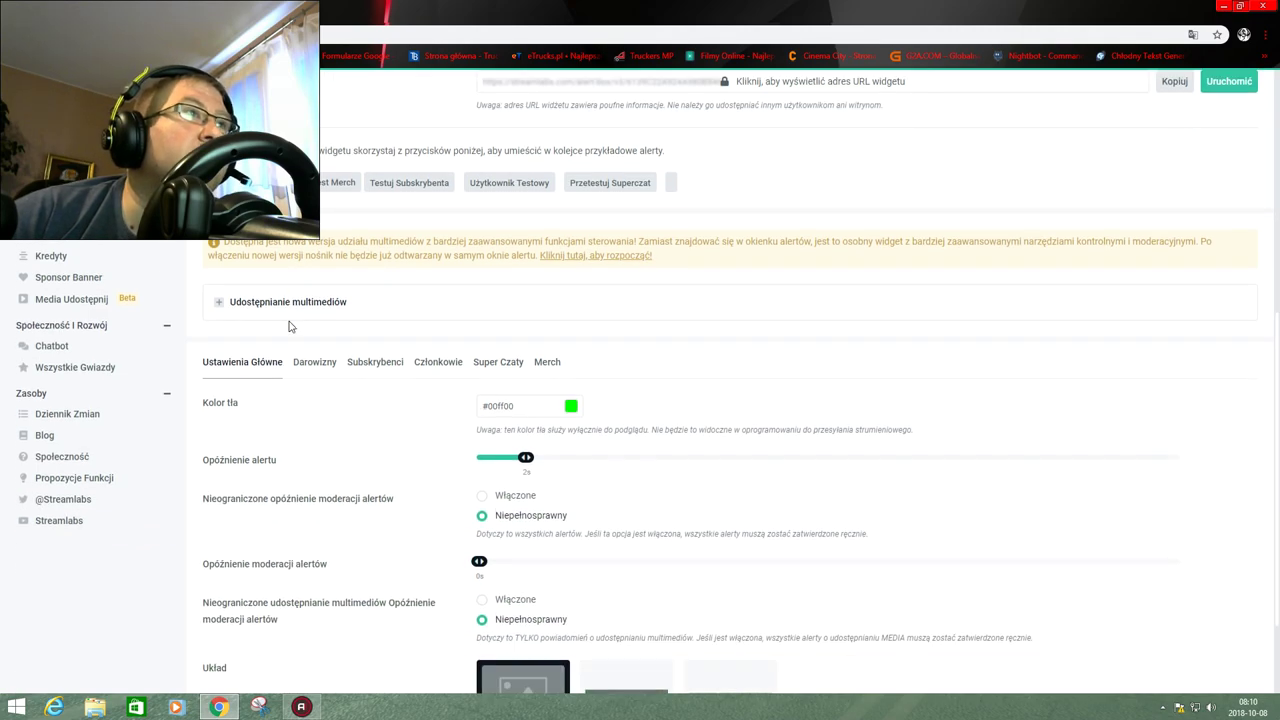
left_click(401, 186)
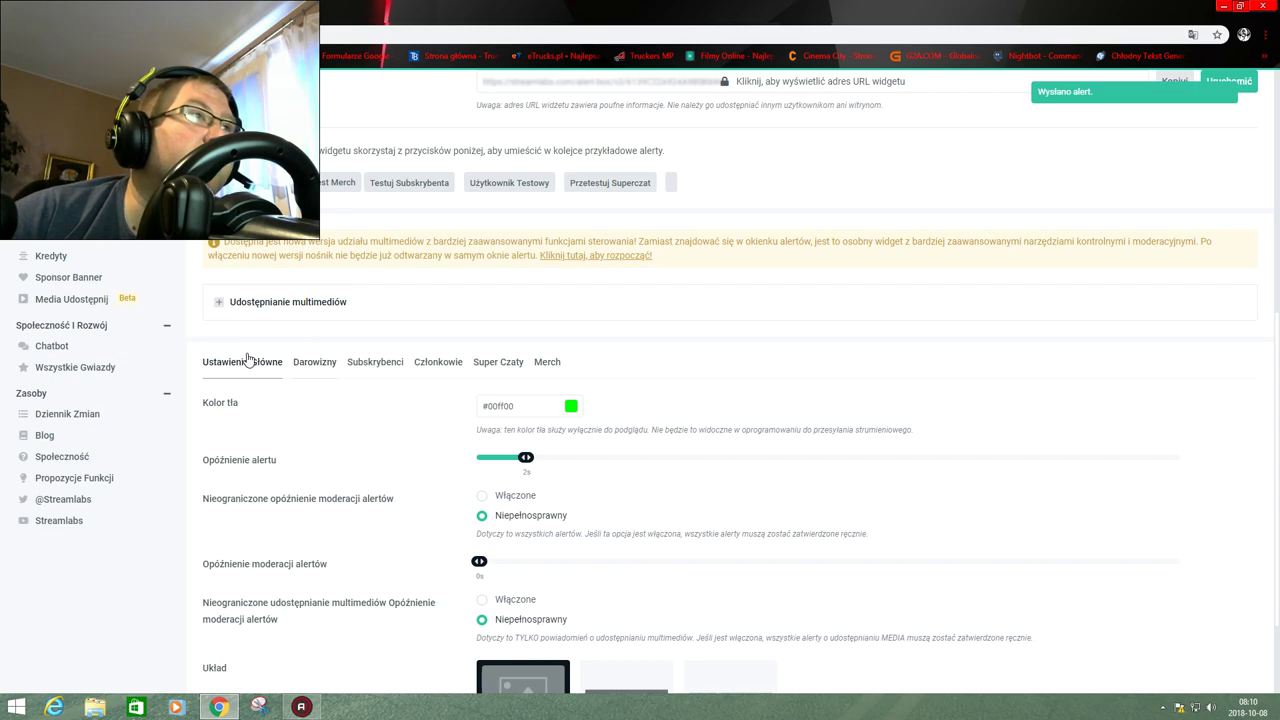
scroll(240, 358, "down", 1)
left_click(381, 231)
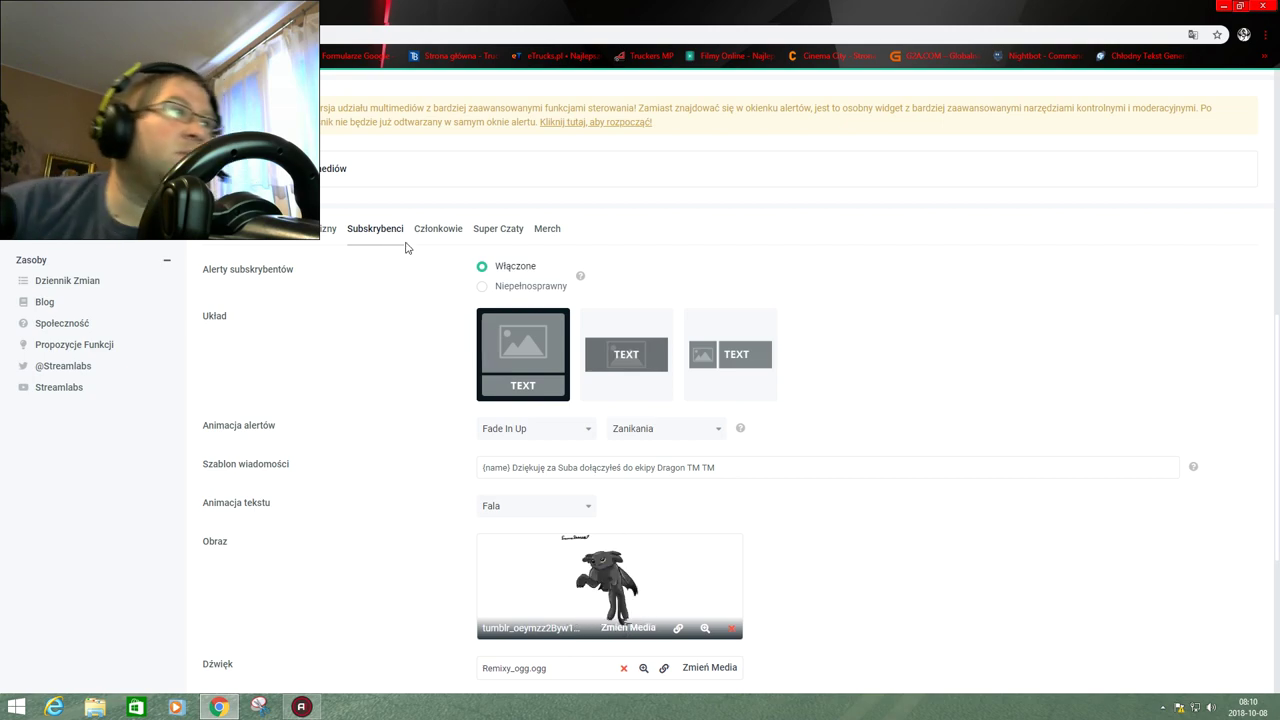
Try the image-beside-text and text-over-image layouts, then return to image-above-text.
scroll(403, 251, "down", 1)
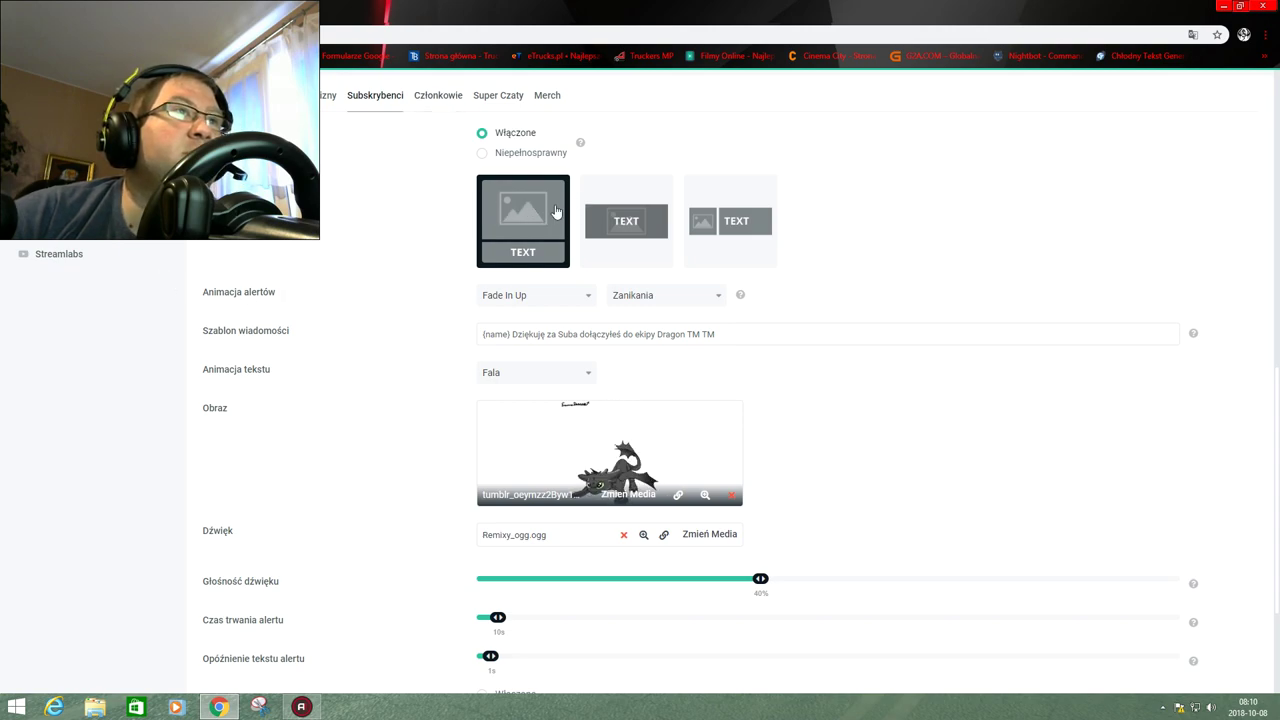
left_click(608, 242)
left_click(709, 234)
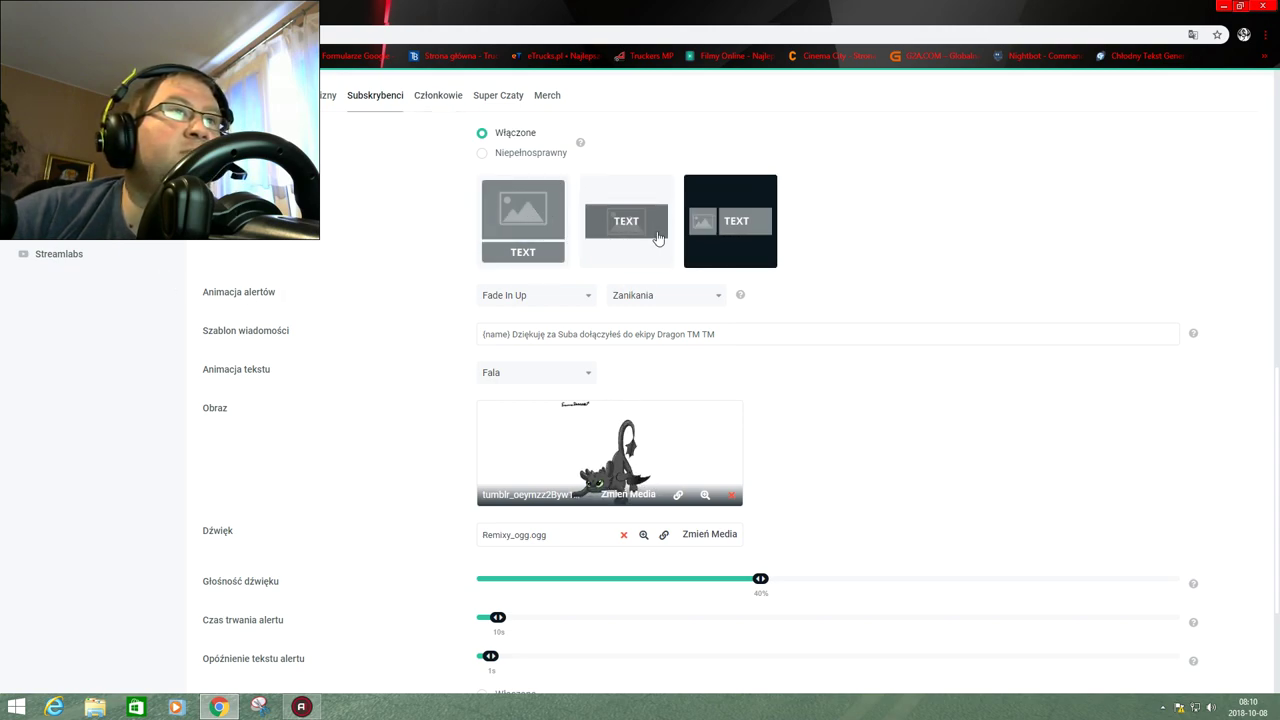
left_click(632, 243)
left_click(537, 230)
left_click(635, 235)
left_click(690, 233)
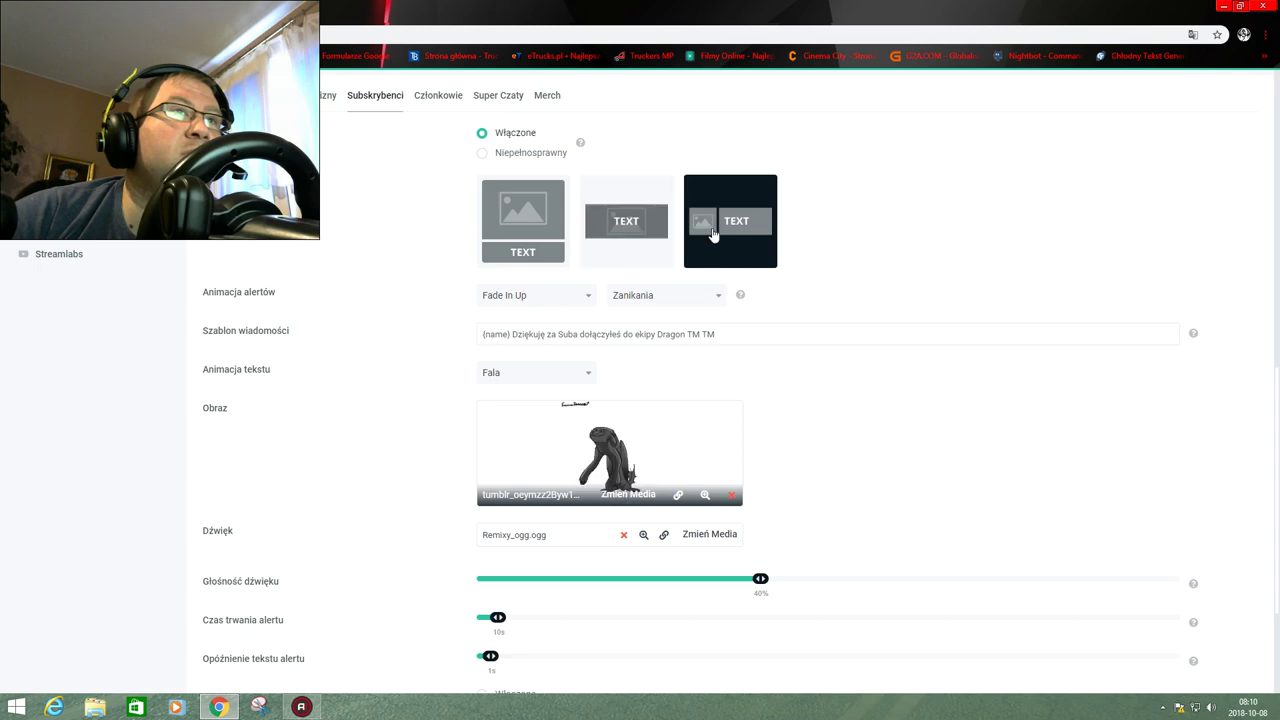
left_click(628, 224)
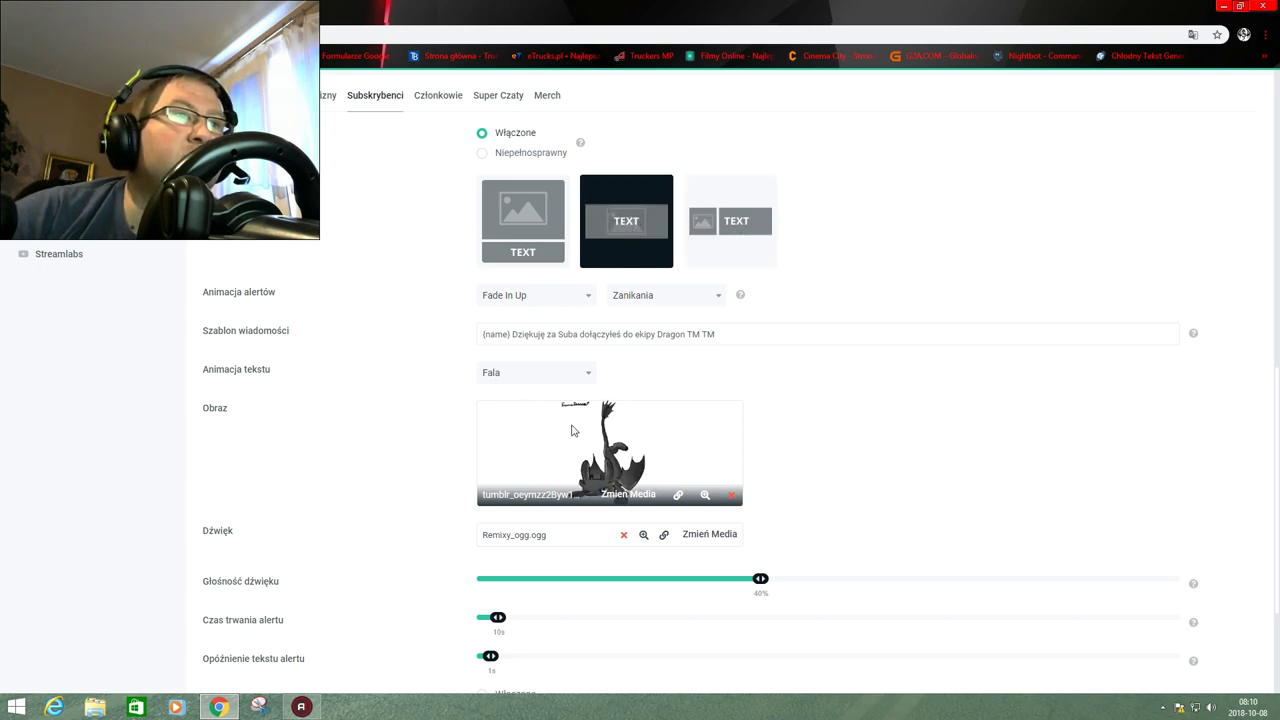
left_click(720, 233)
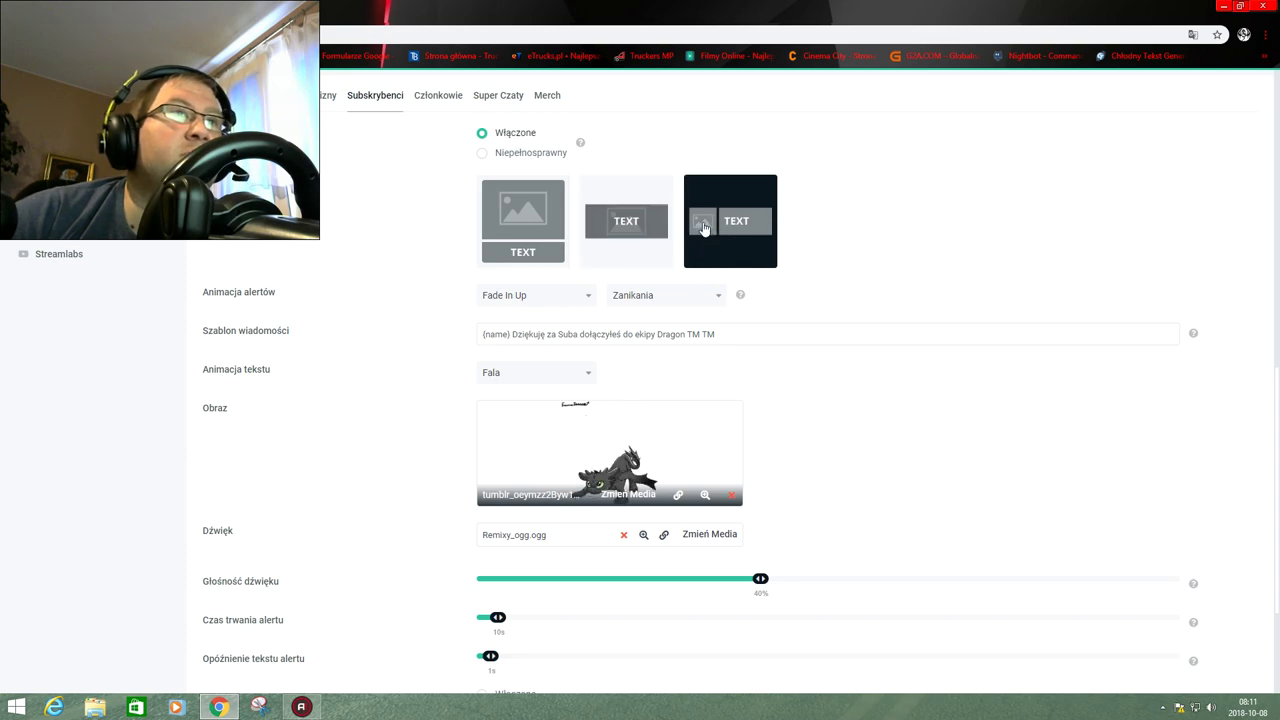
left_click(516, 222)
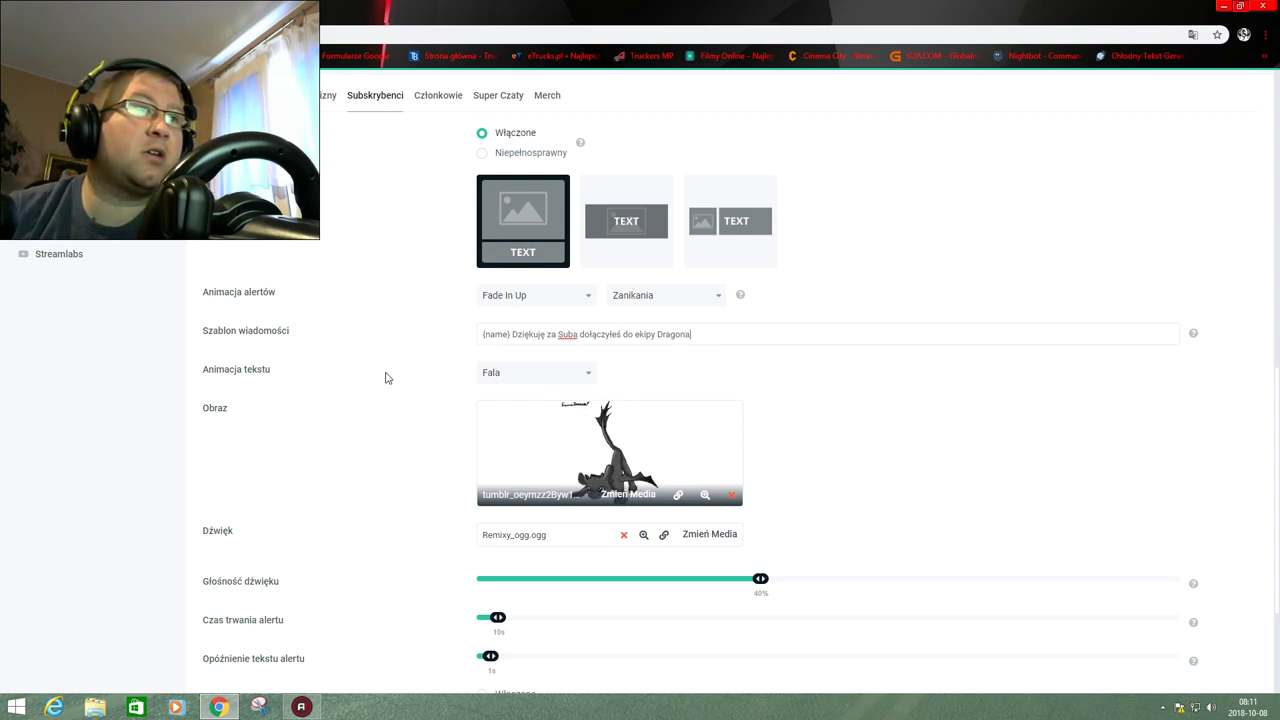
Save the Alert Box settings with the template ending in 'ekipy Dragona'.
scroll(394, 384, "down", 2)
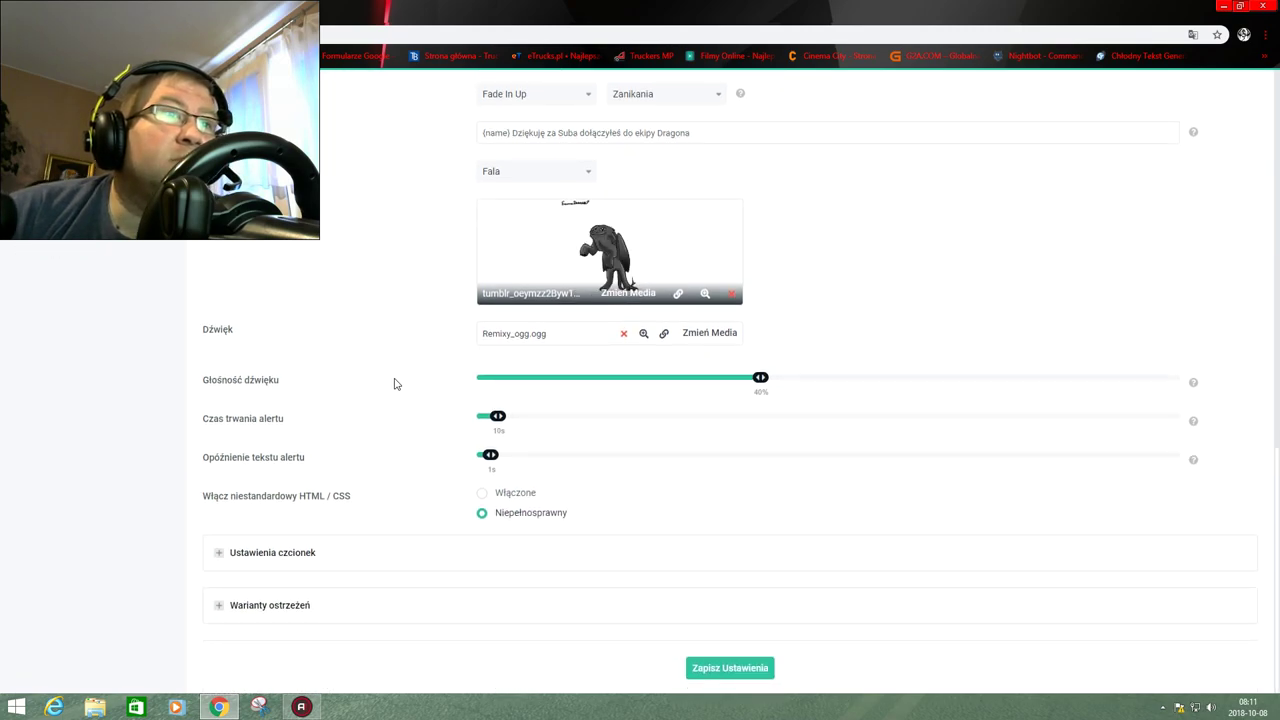
left_click(724, 670)
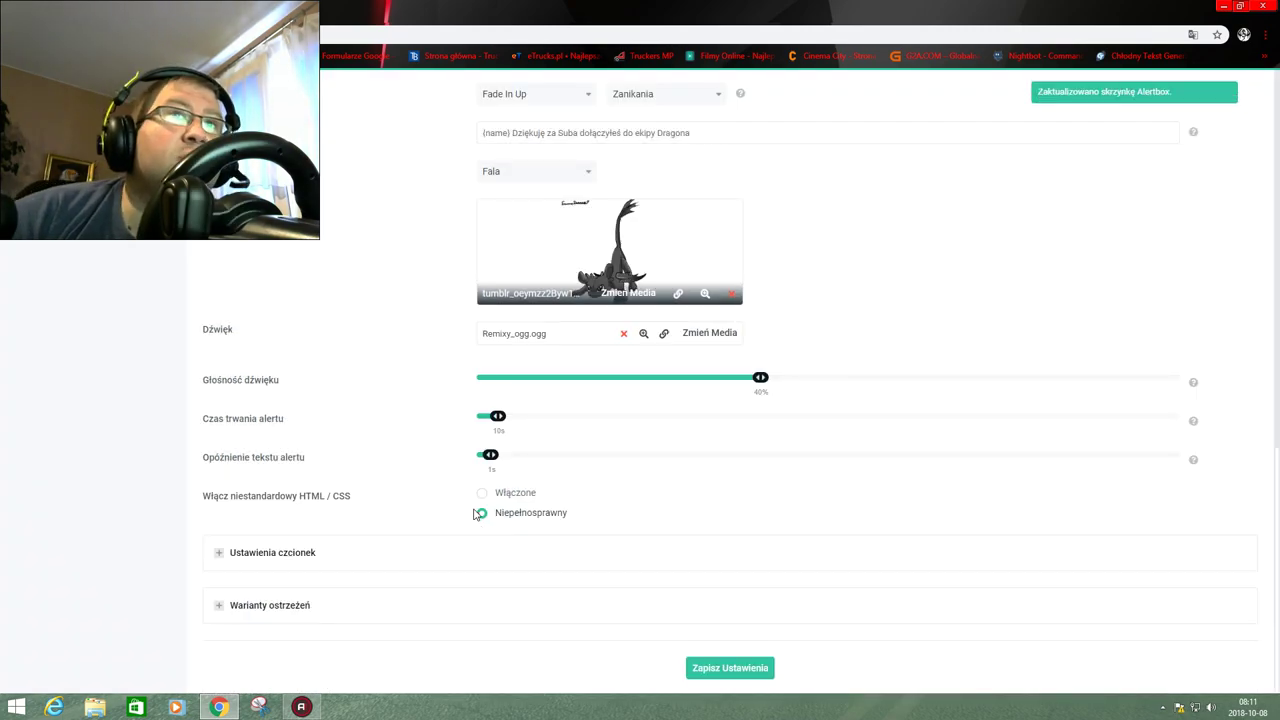
scroll(470, 510, "up", 3)
scroll(520, 480, "down", 1)
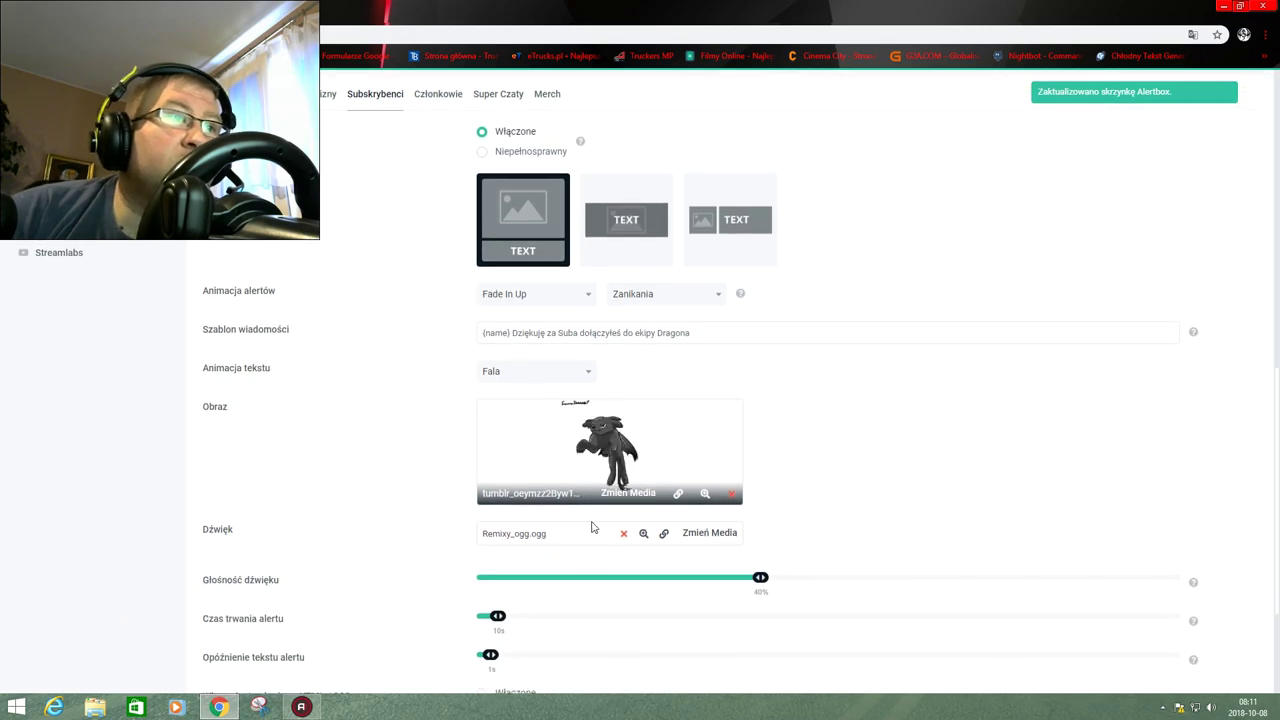
left_click(649, 497)
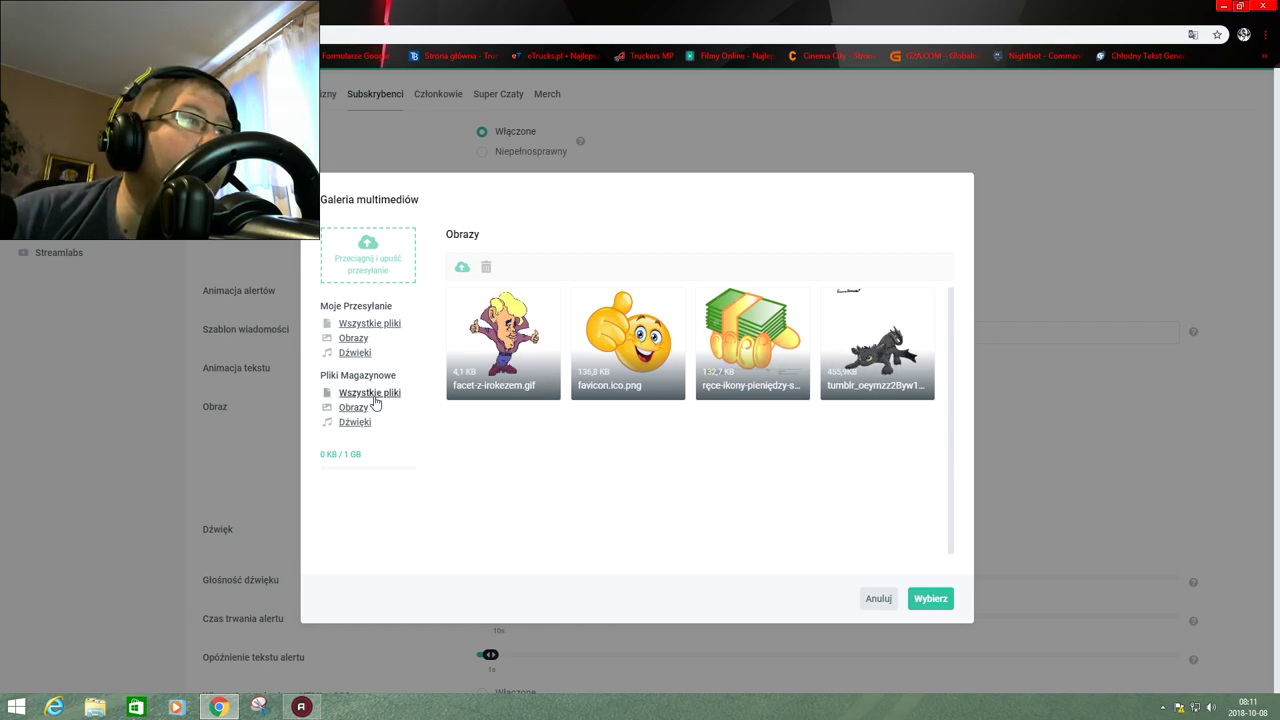
left_click(368, 262)
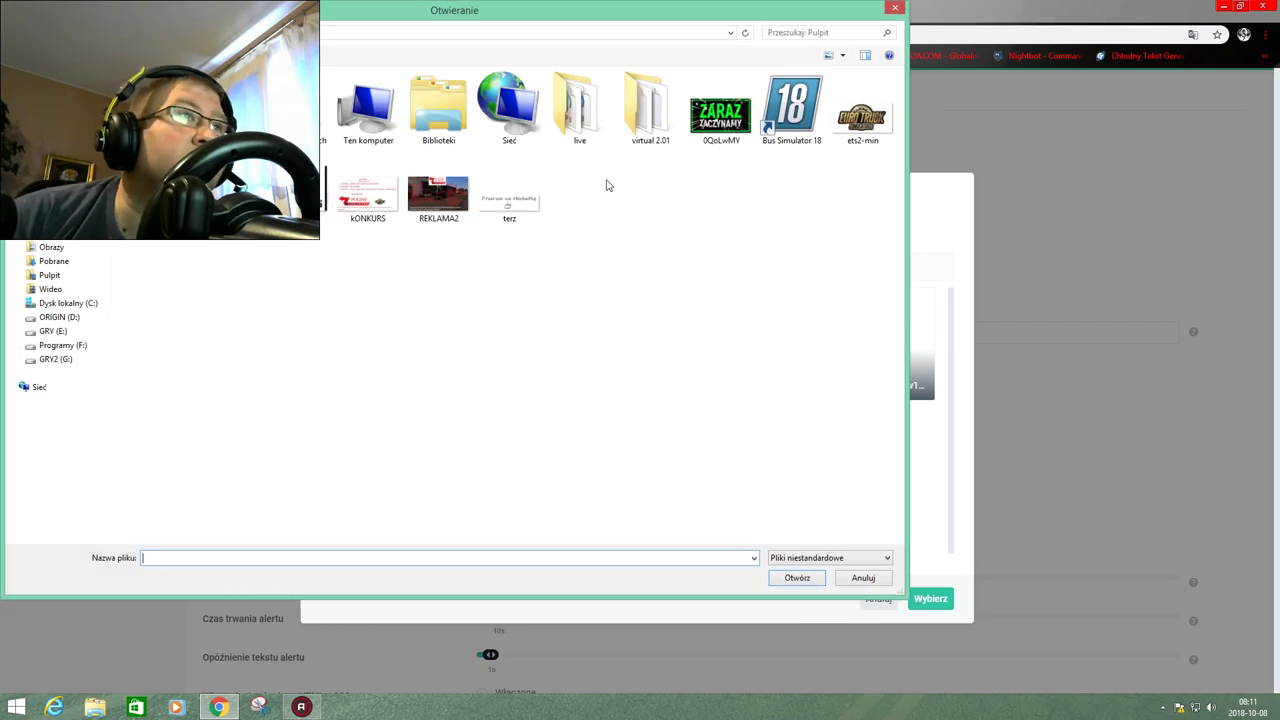
left_click(866, 578)
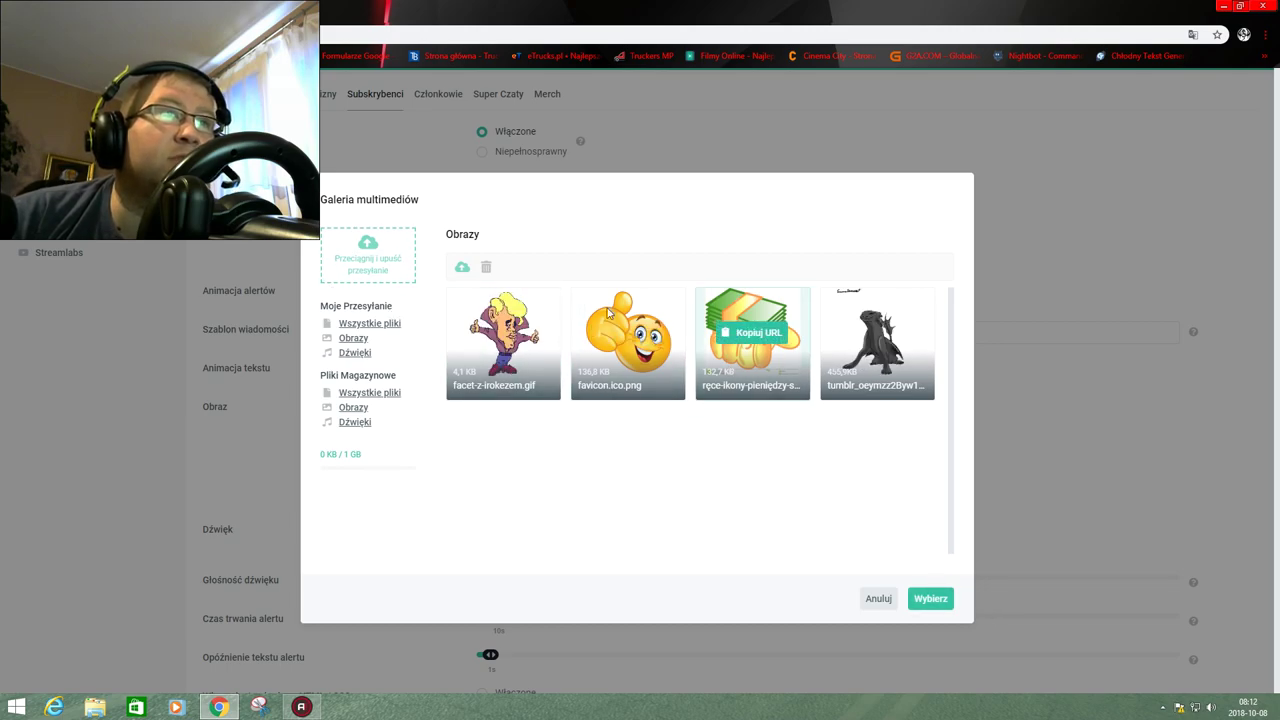
left_click(884, 600)
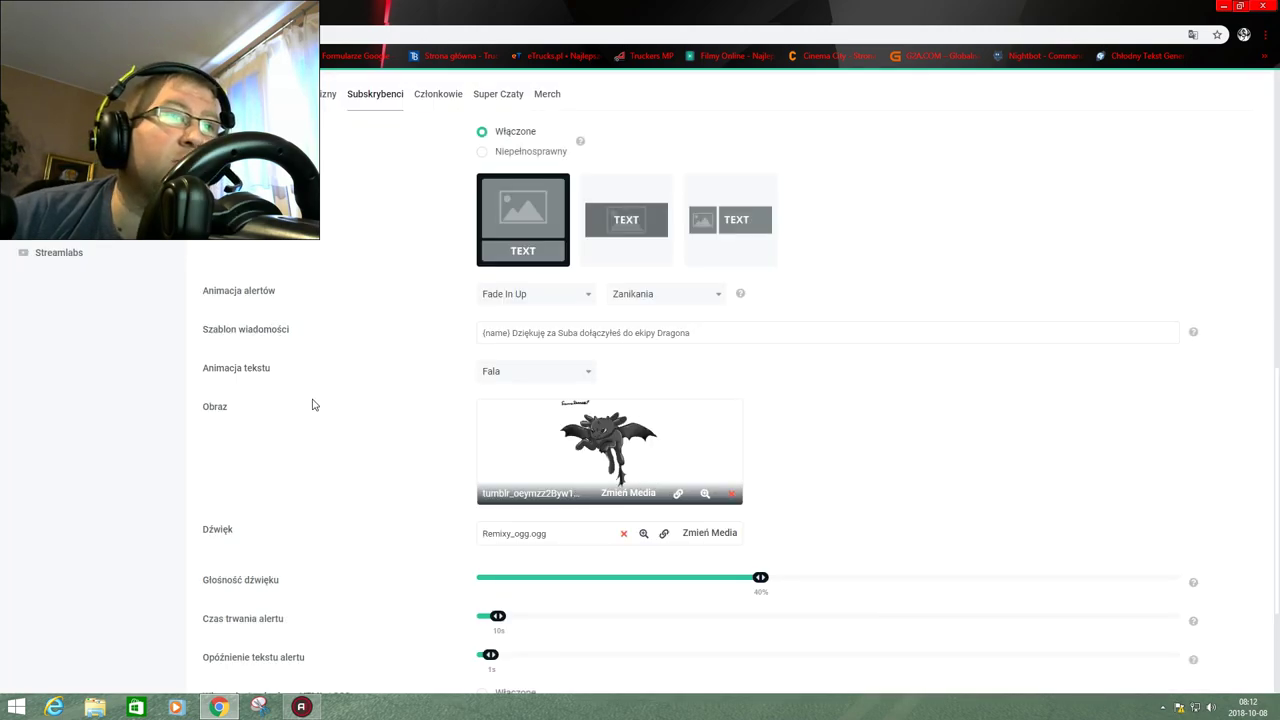
Set the subscriber alert's on-screen duration to 10 seconds.
scroll(430, 405, "down", 1)
scroll(424, 407, "down", 1)
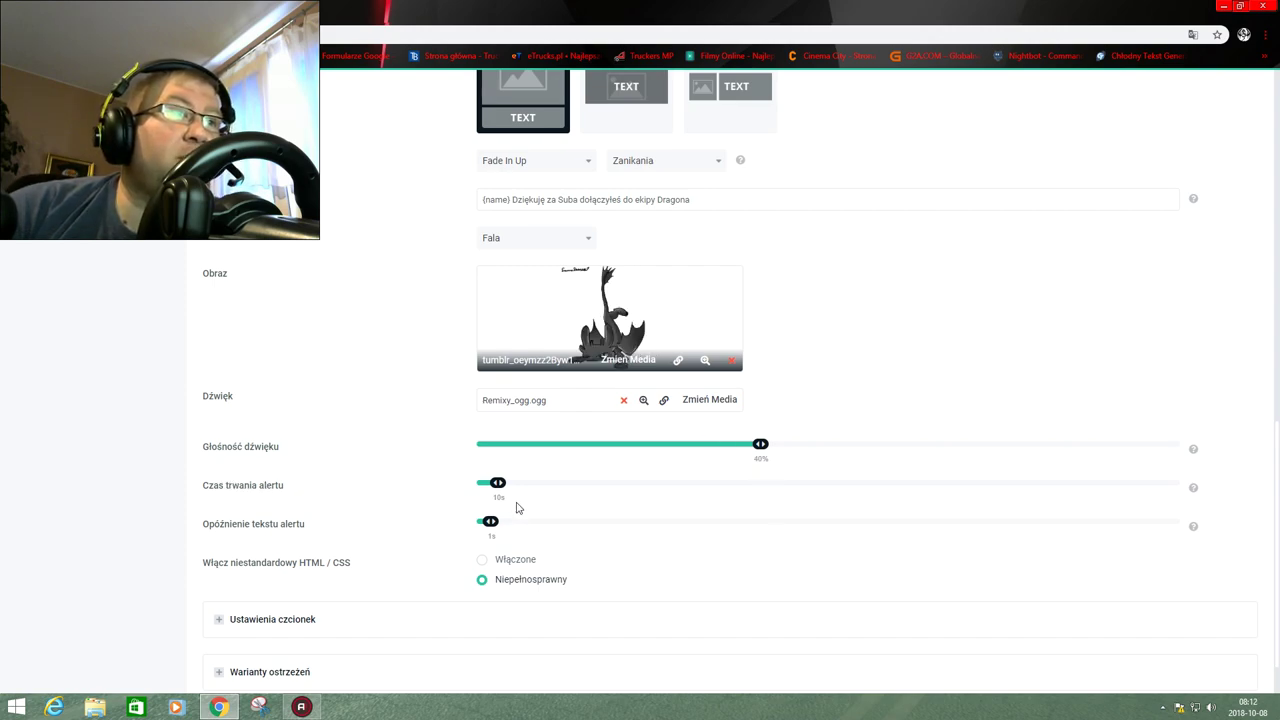
mouse_move(511, 489)
left_mouse_down()
mouse_move(750, 503)
mouse_move(490, 500)
left_mouse_up()
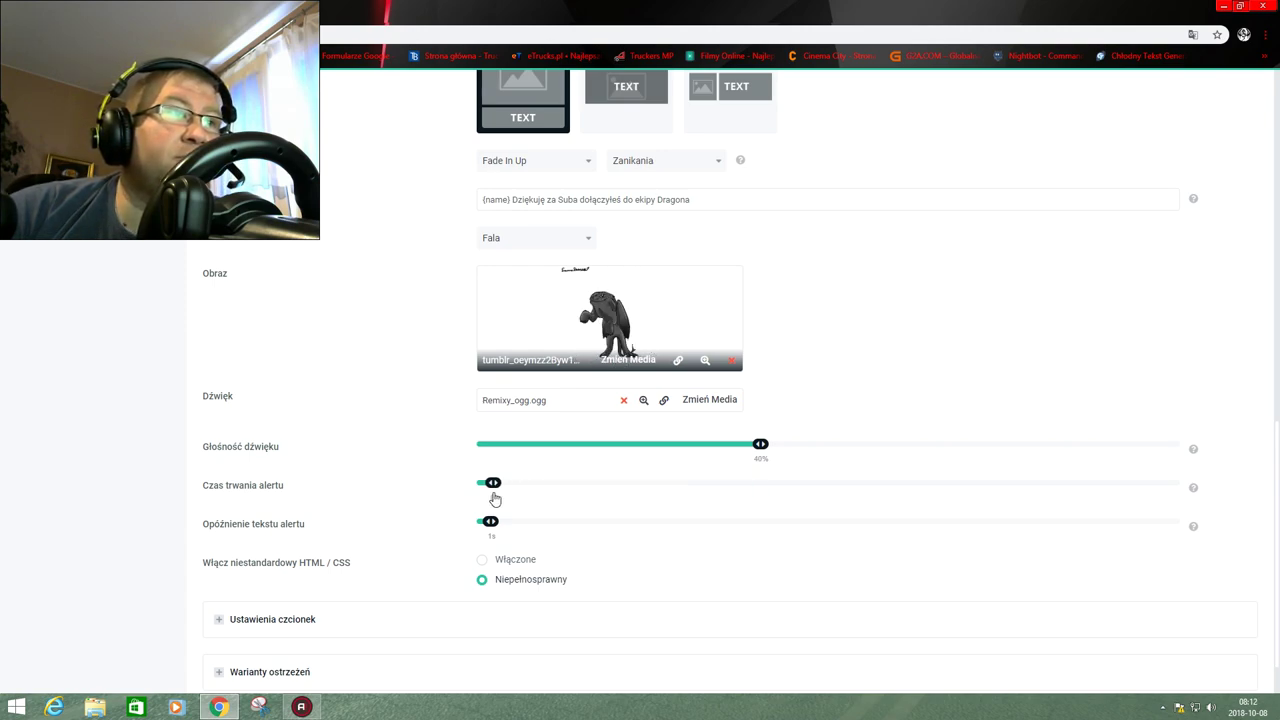
scroll(592, 485, "down", 1)
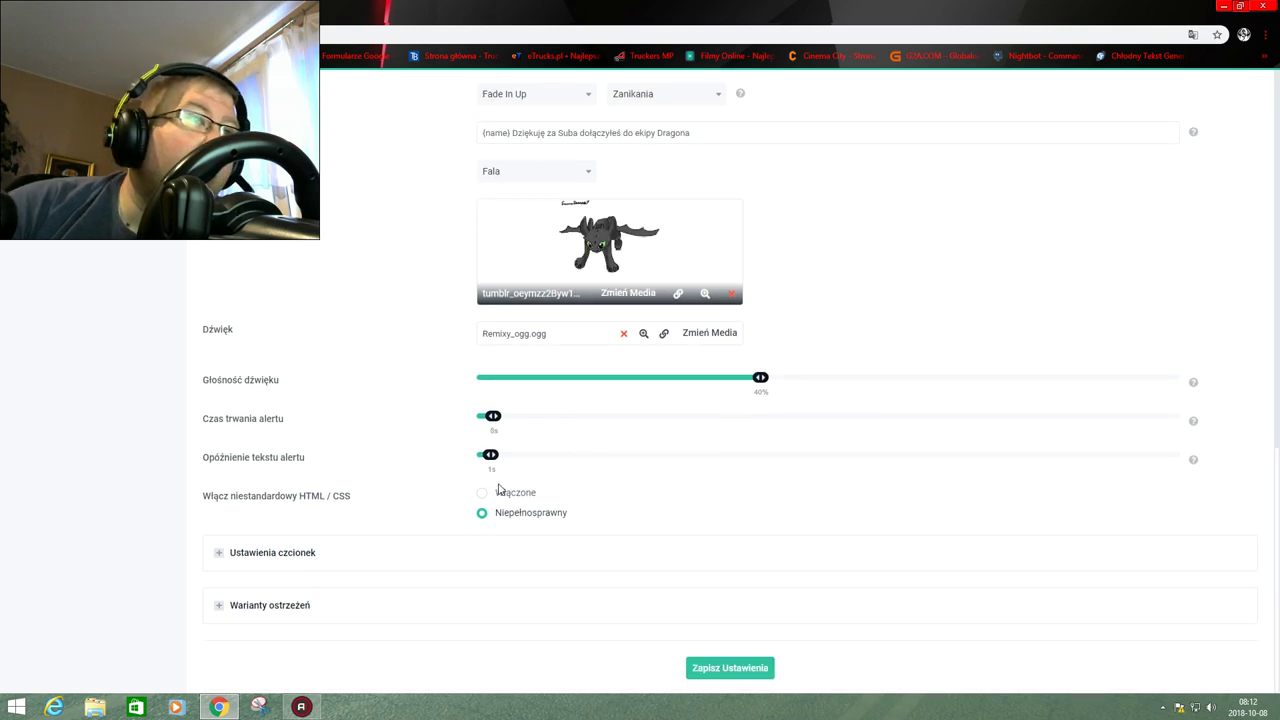
Drag the 'Opóźnienie tekstu alertu' slider to 0s and back to 1 second.
left_click_drag(491, 415, 498, 417)
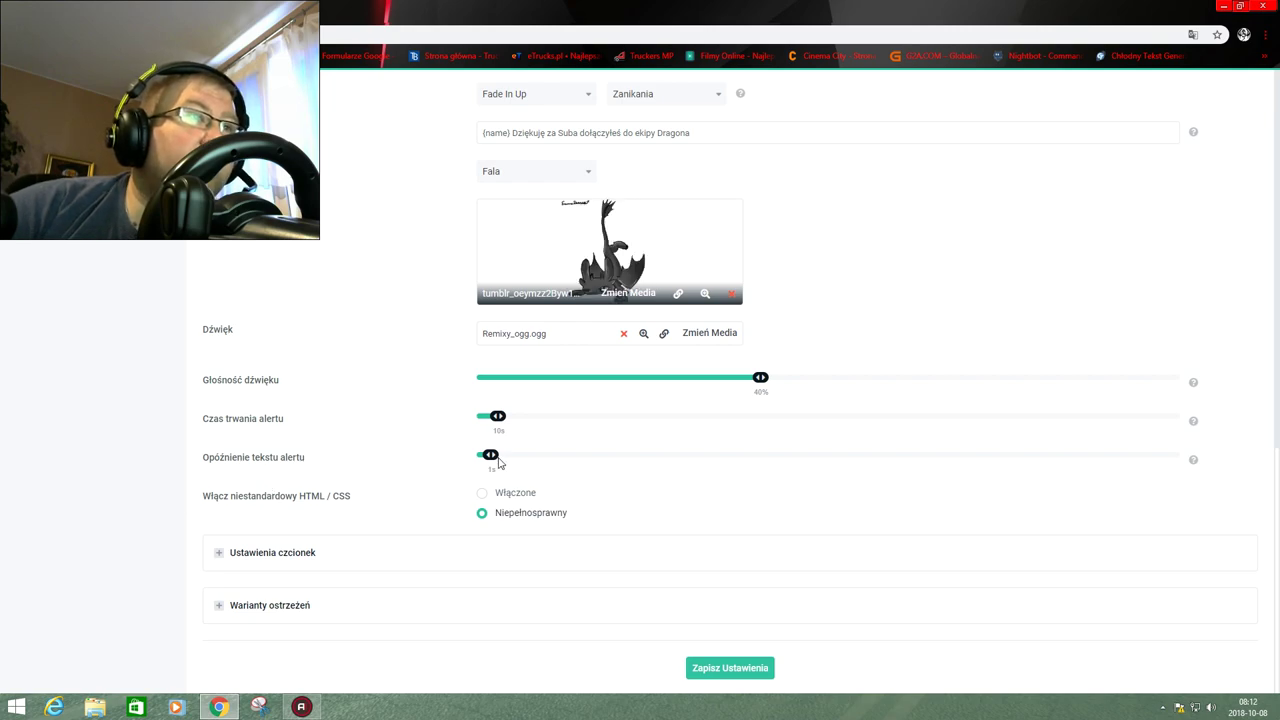
left_click_drag(488, 458, 456, 467)
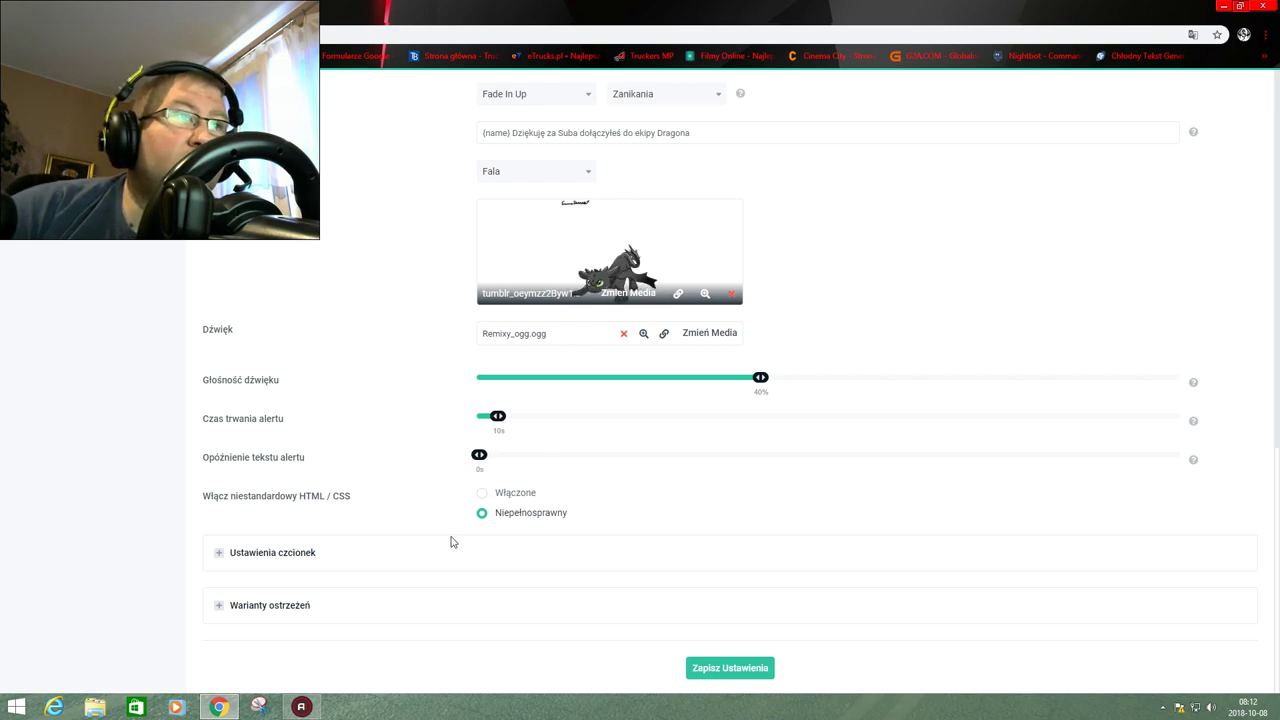
left_click_drag(484, 462, 491, 466)
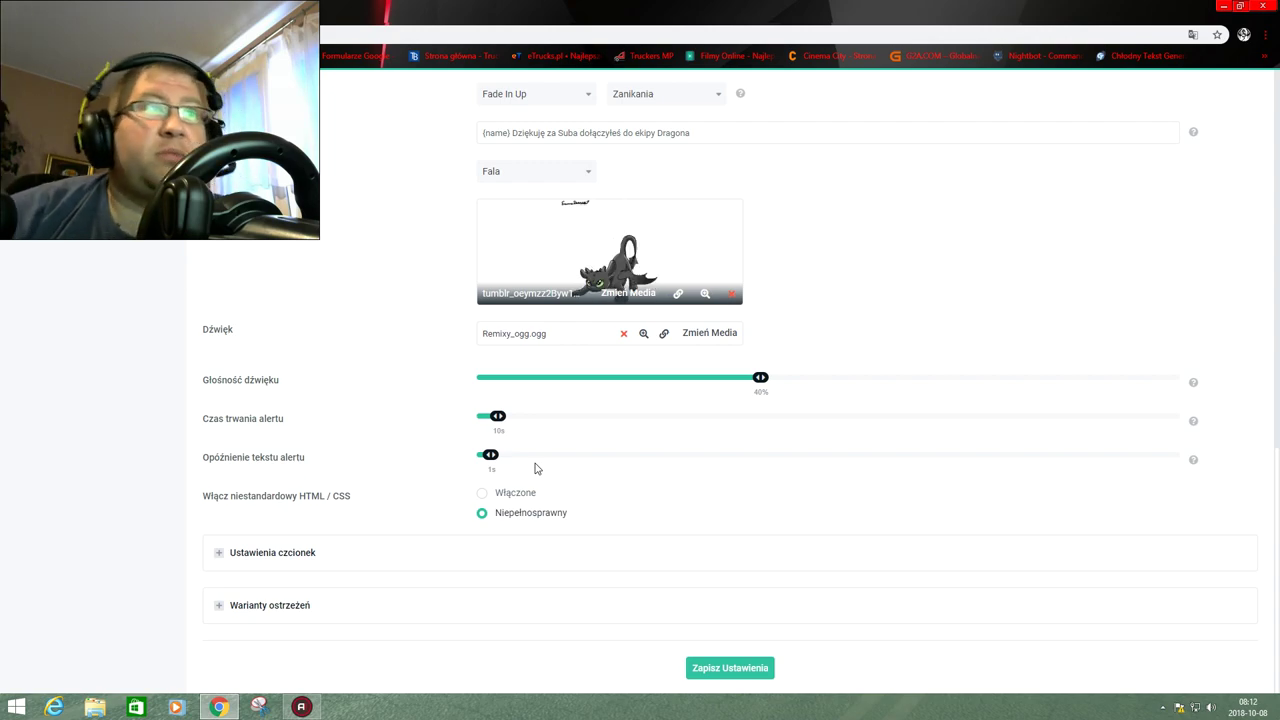
mouse_move(491, 456)
left_mouse_down()
mouse_move(503, 457)
mouse_move(476, 460)
mouse_move(489, 460)
left_mouse_up()
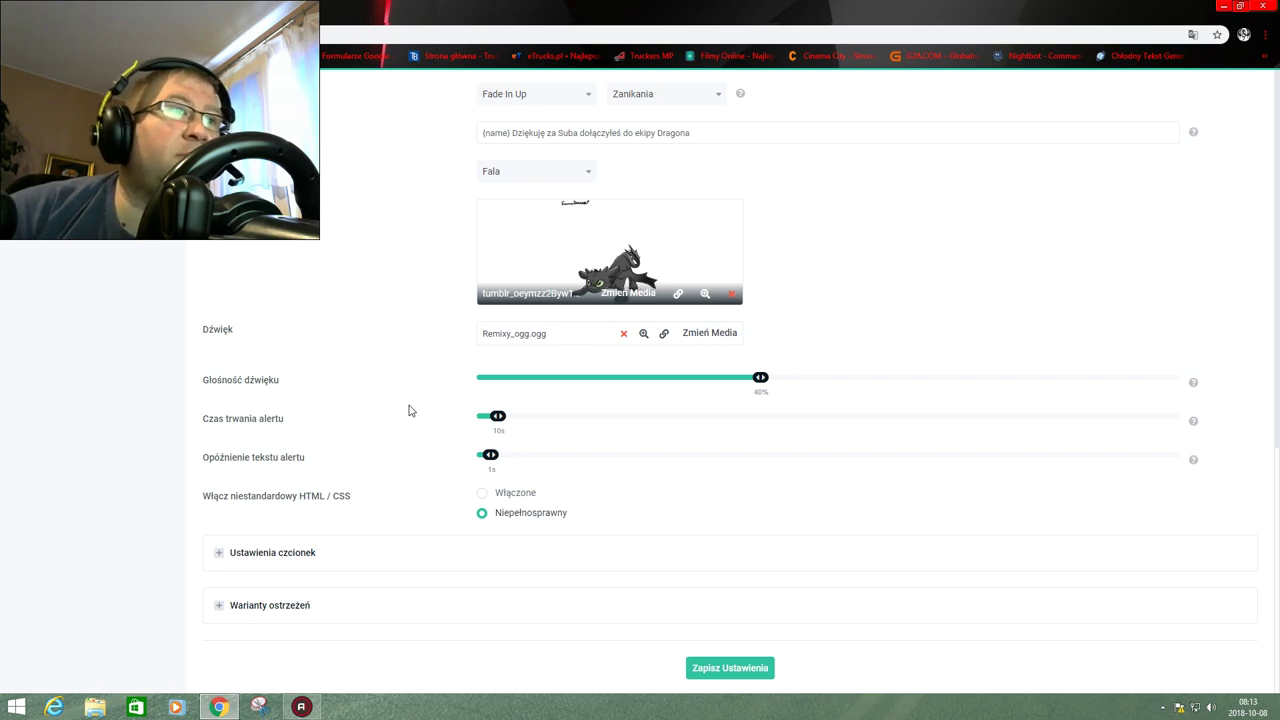
Review font settings: Abril Fatface, 64 px, weight 800, white with #32c3a6 highlight.
left_click(270, 553)
scroll(351, 551, "down", 2)
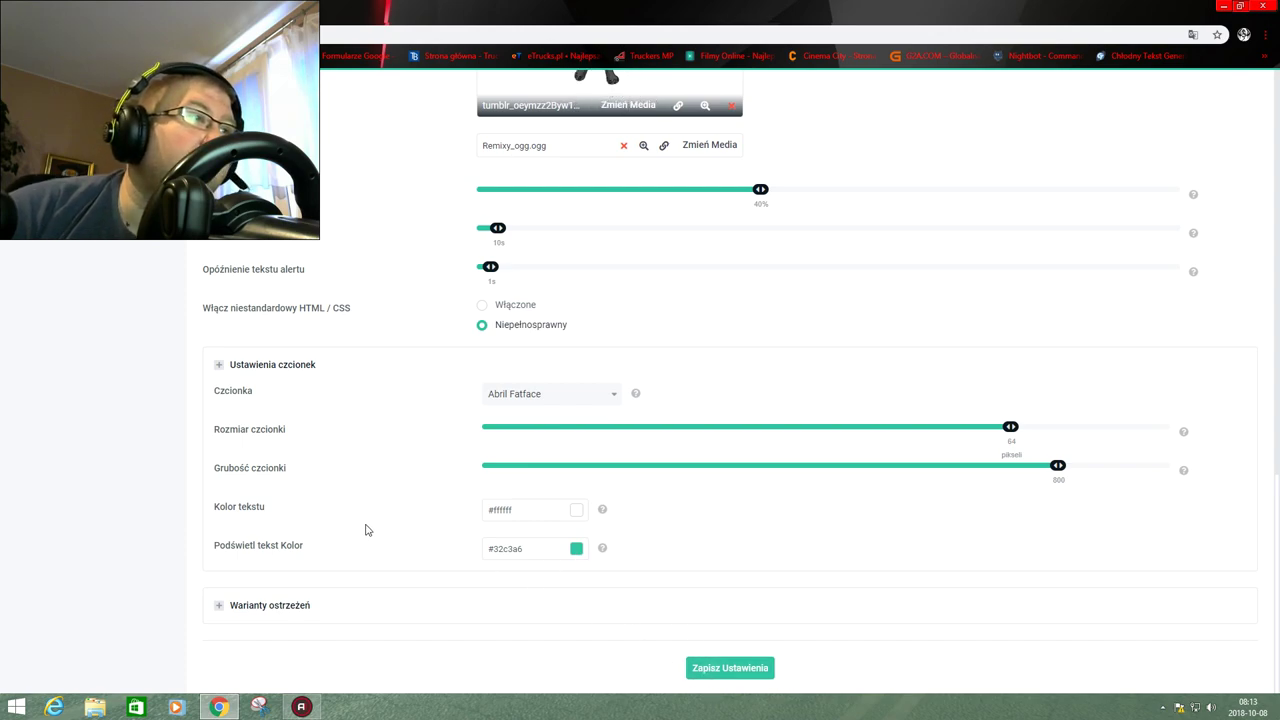
left_click(289, 605)
scroll(268, 606, "down", 1)
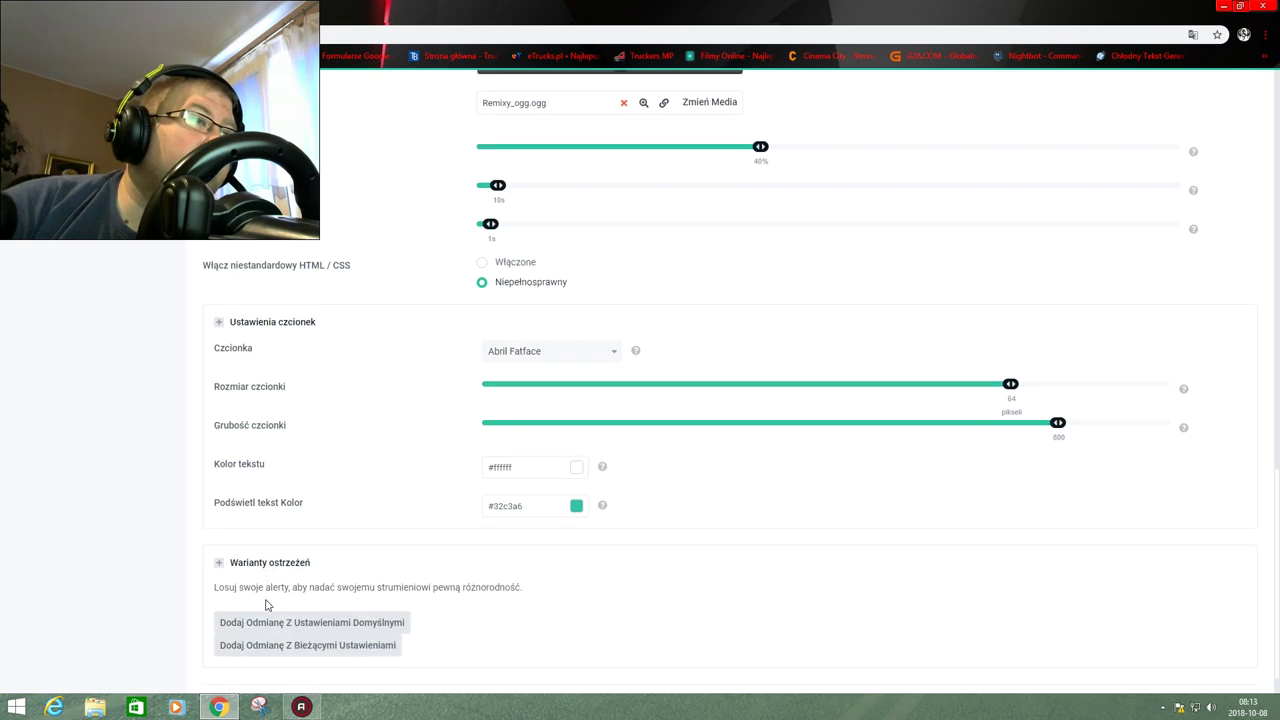
left_click(220, 519)
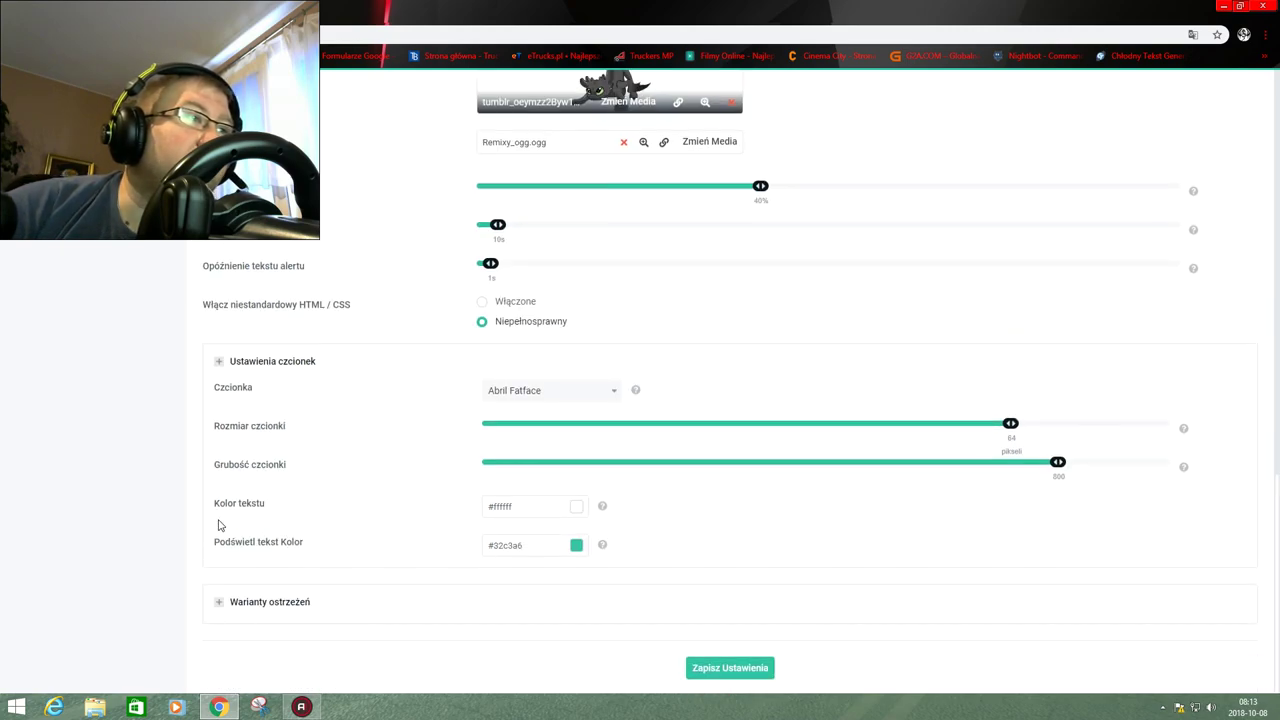
scroll(881, 597, "up", 2)
scroll(881, 597, "up", 6)
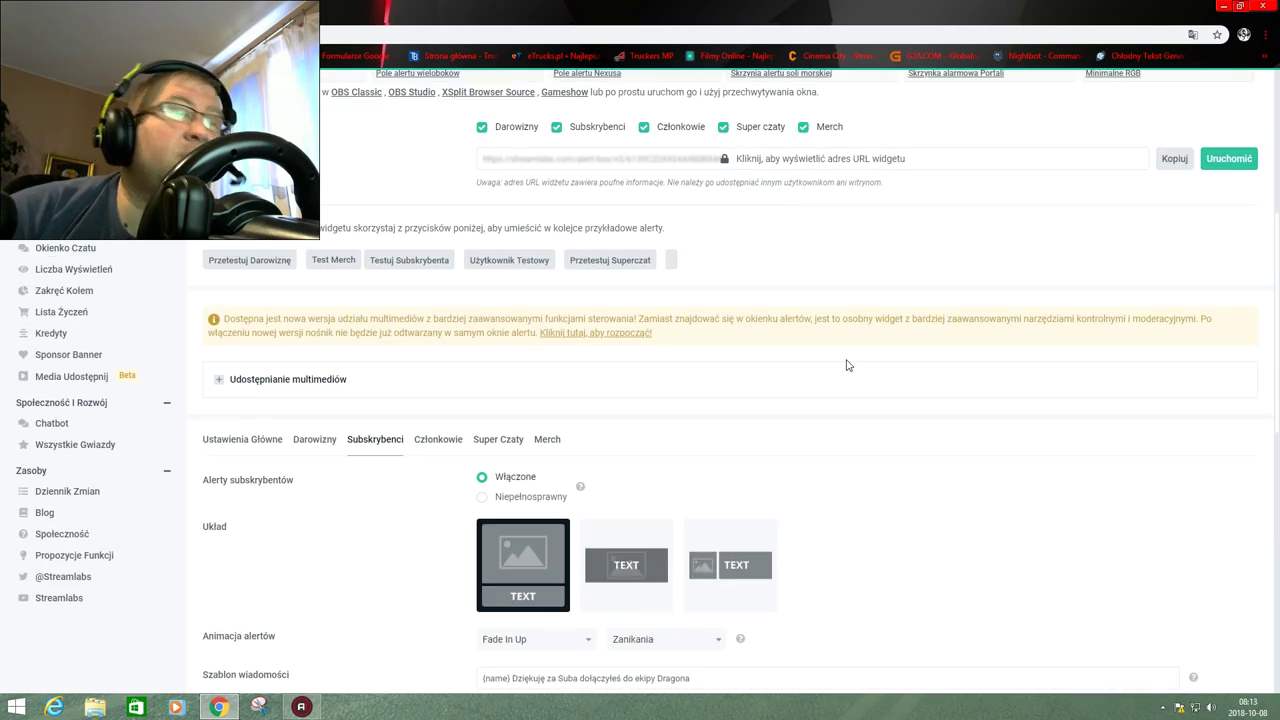
Launch OBS Studio from the desktop and select the Scena scene.
left_click(1224, 6)
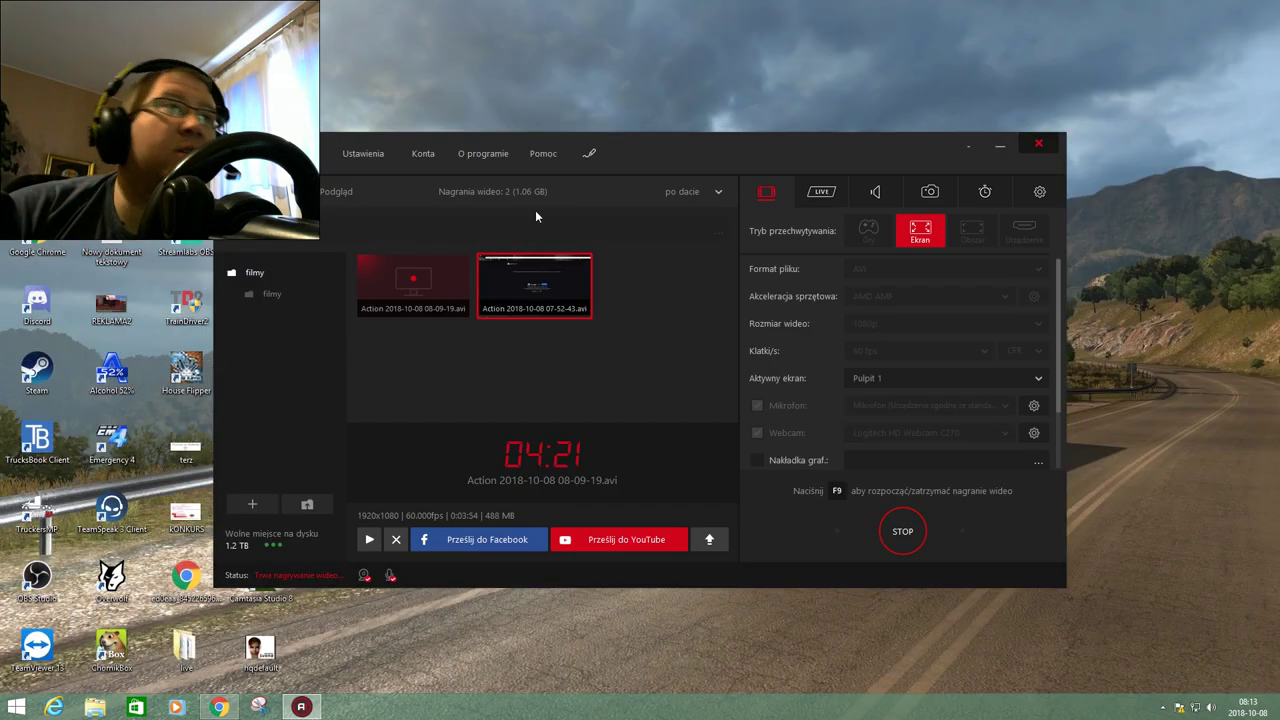
double_click(37, 578)
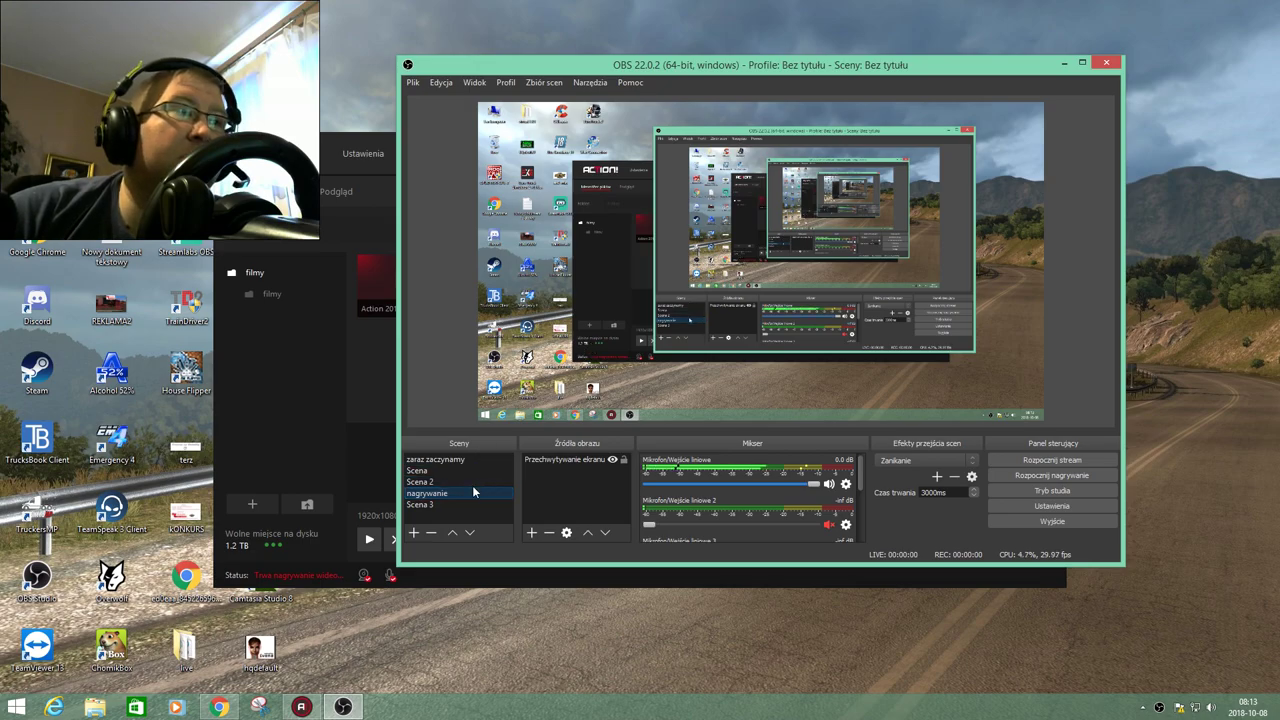
left_click(440, 470)
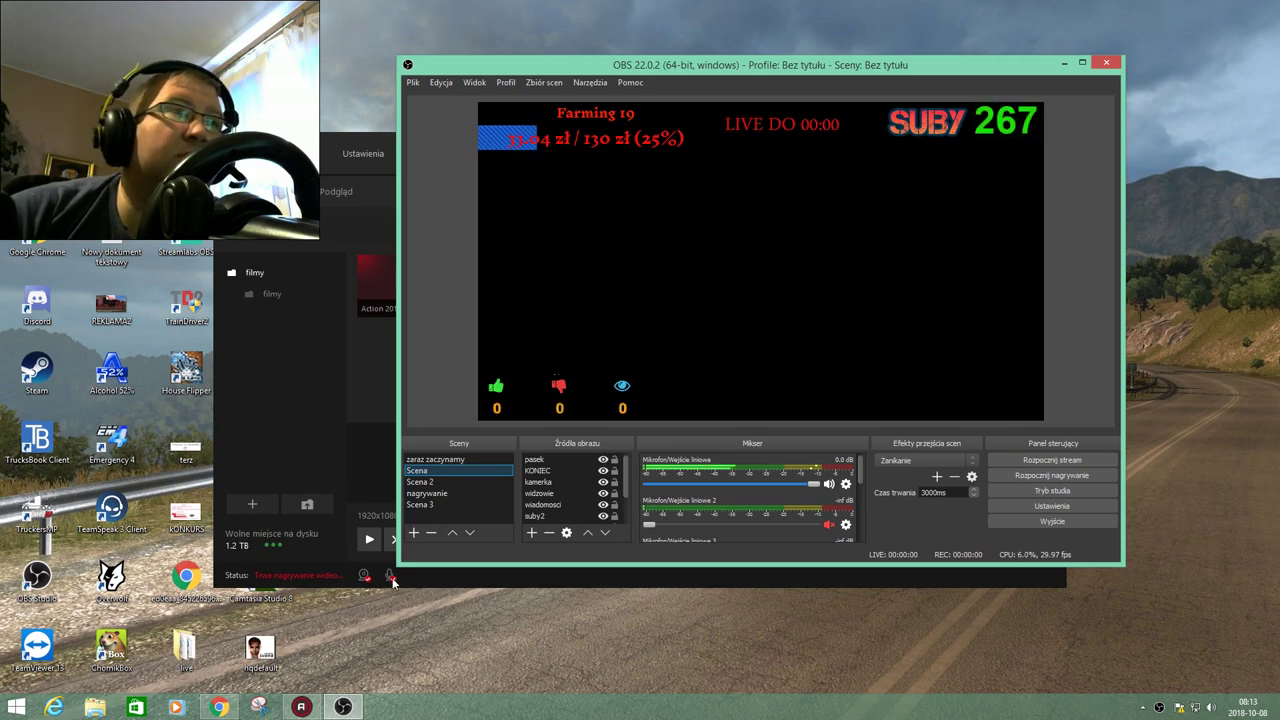
Uncheck Darowizny, Członkowie, Super czaty and Merch so only subscriber alerts show.
left_click(219, 707)
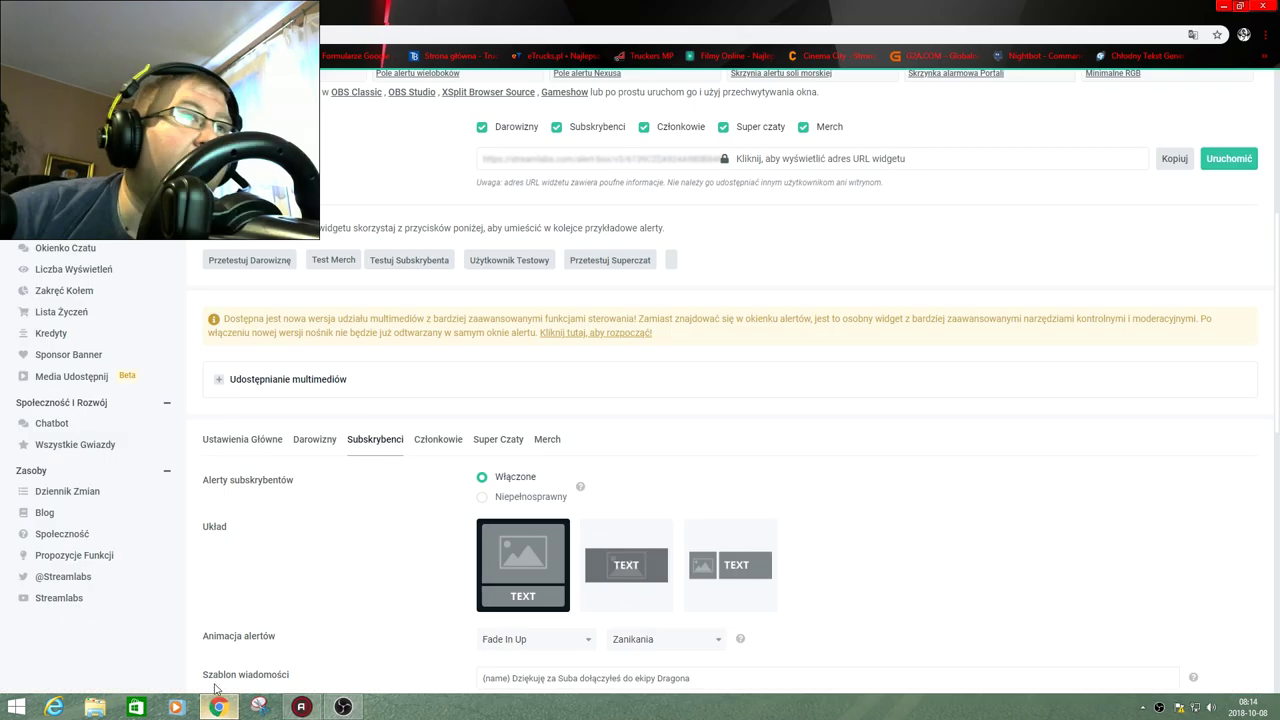
scroll(448, 251, "up", 2)
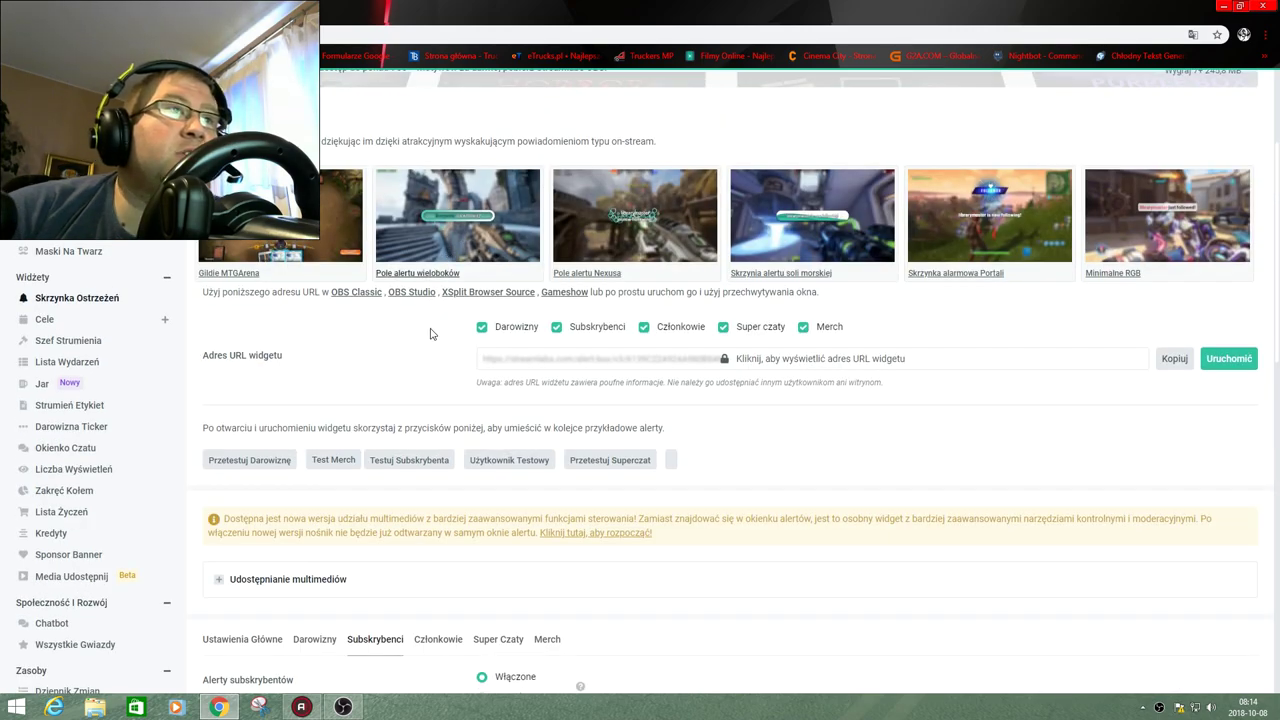
scroll(332, 555, "down", 10)
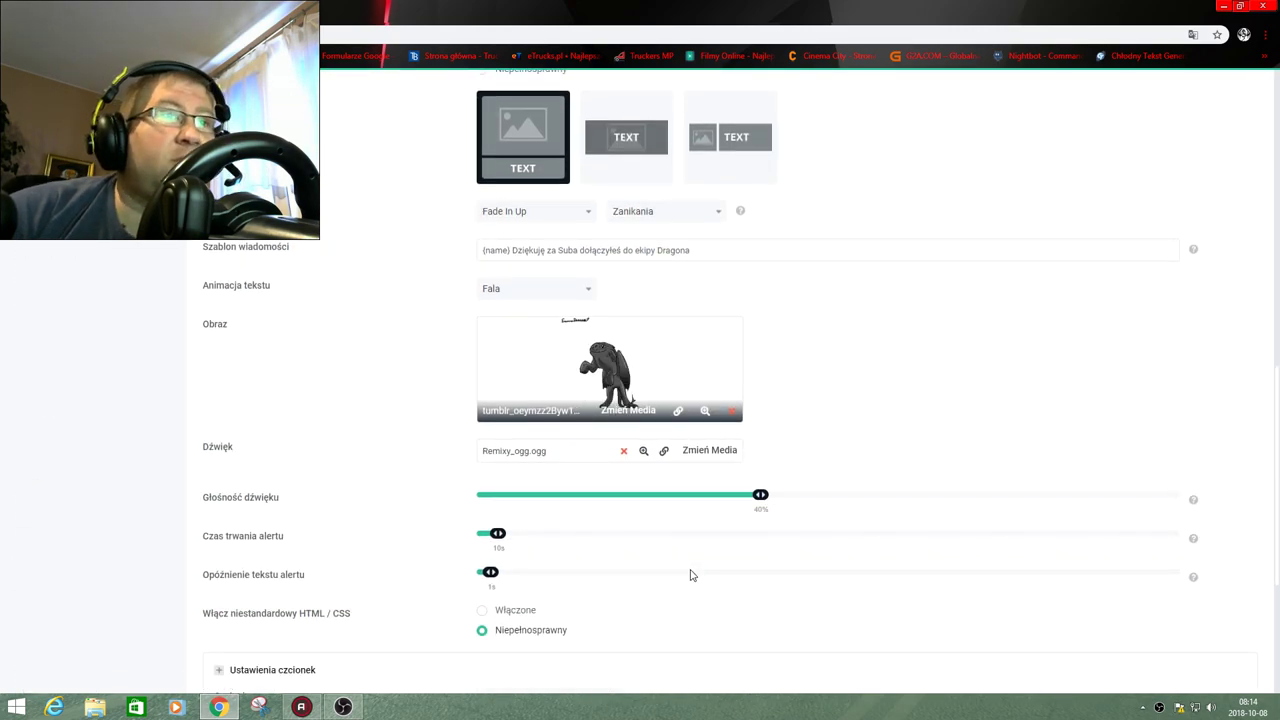
scroll(688, 576, "up", 15)
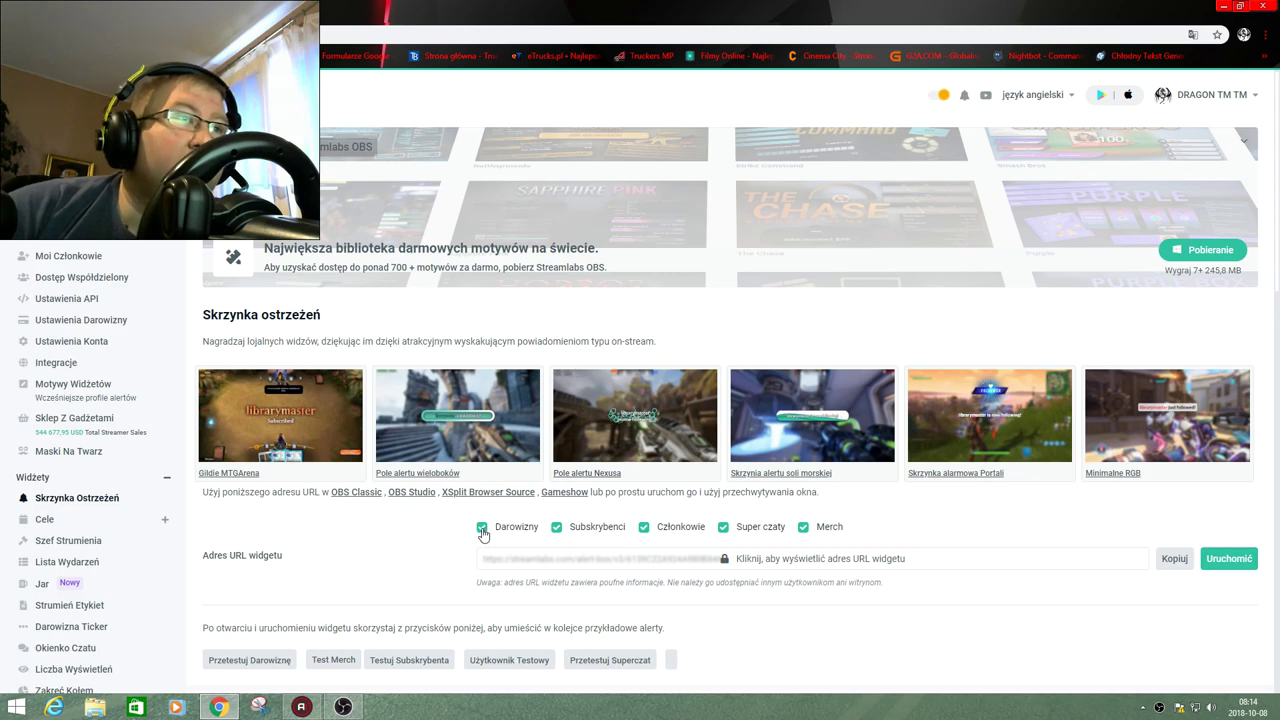
left_click(482, 529)
left_click(643, 528)
left_click(723, 527)
left_click(804, 528)
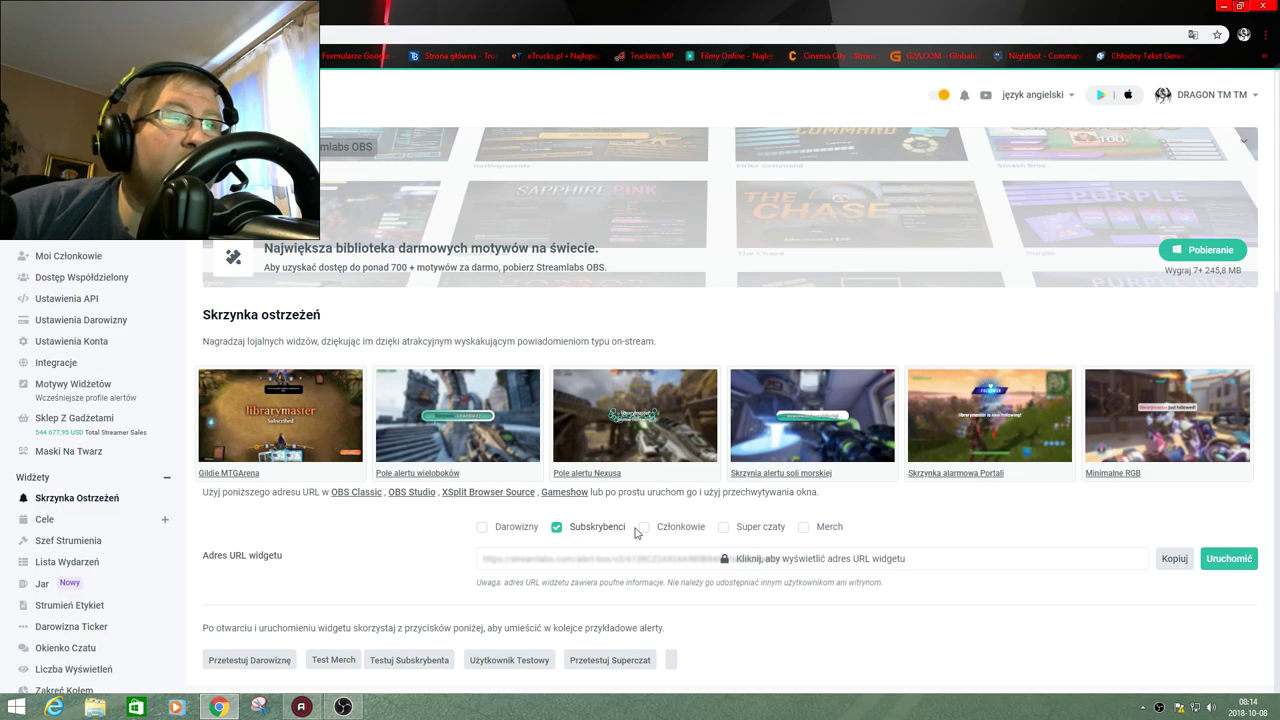
Reveal the Alert Box widget URL and copy it to the clipboard.
left_click(749, 566)
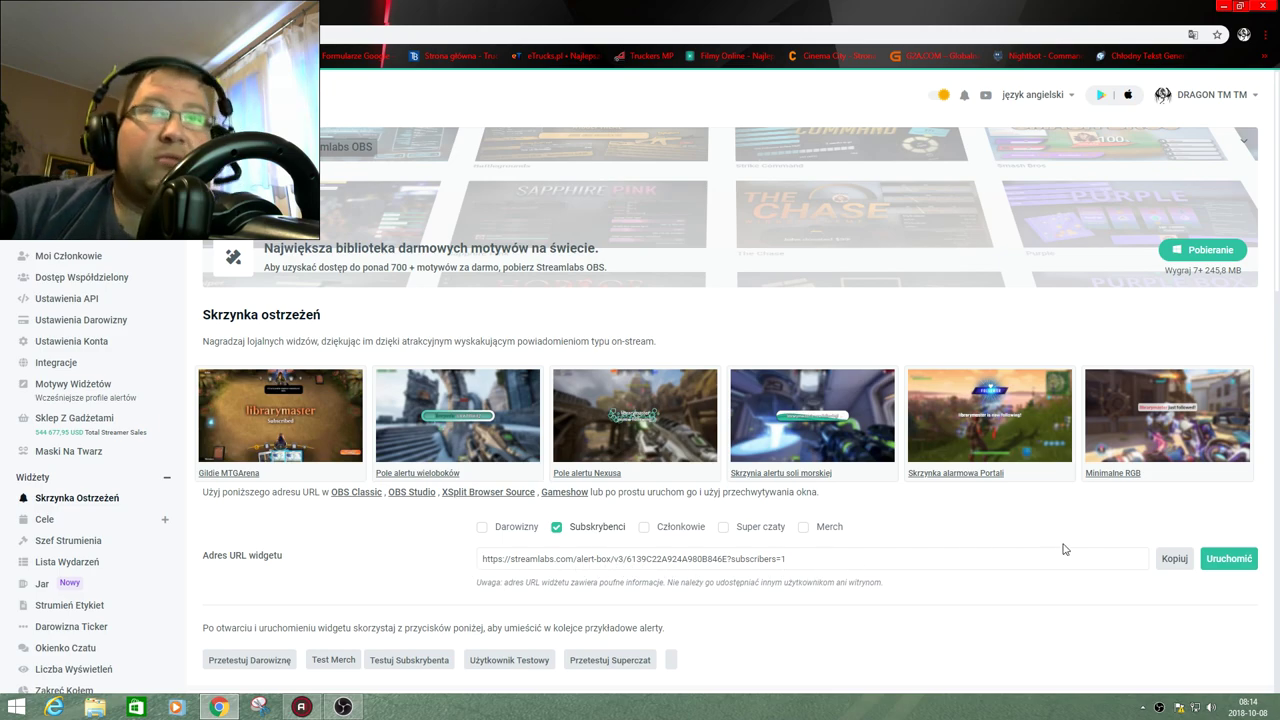
left_click(1173, 559)
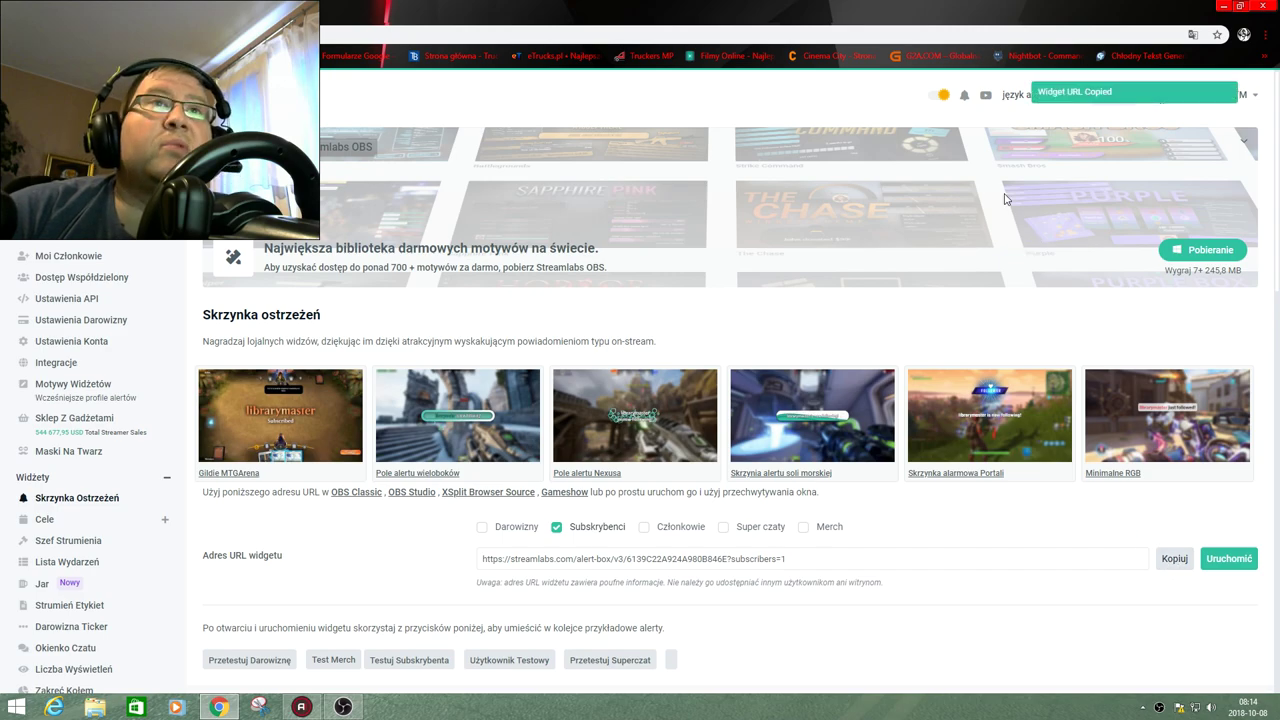
left_click(348, 707)
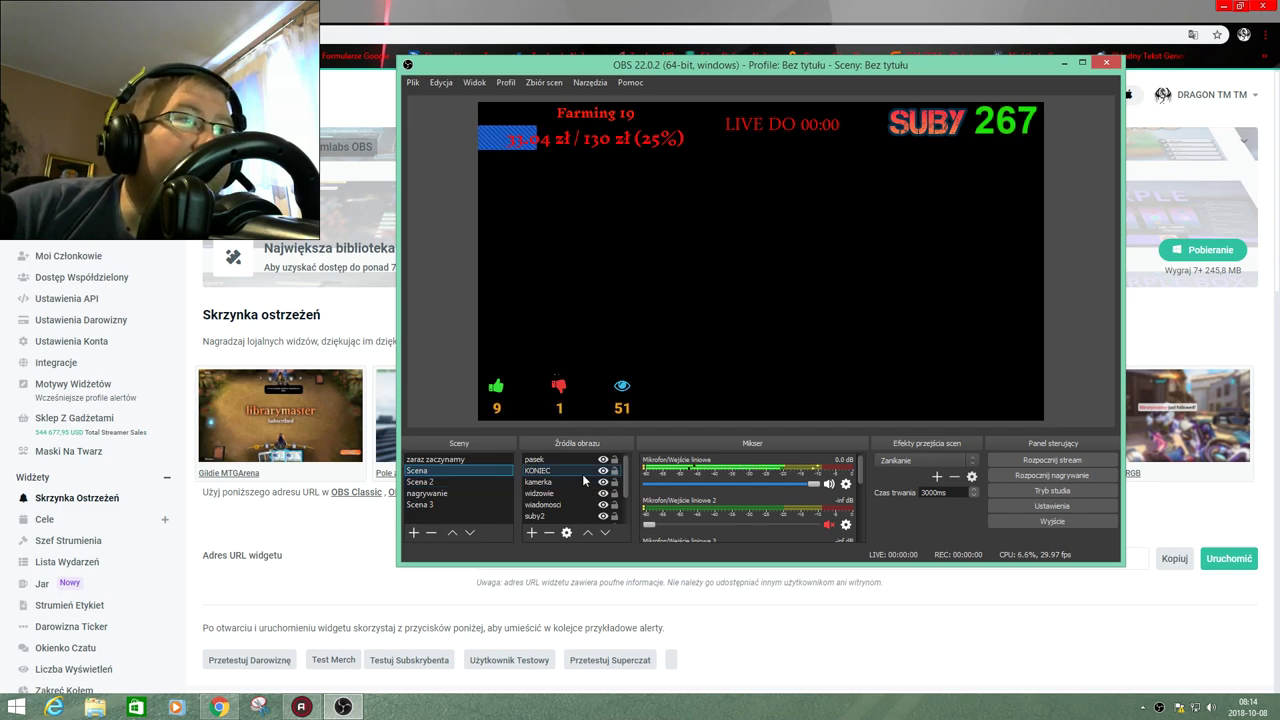
Add a Przeglądarka source named 'ggggg' to Scena using the copied alert box URL.
scroll(572, 474, "down", 1)
left_click(556, 482)
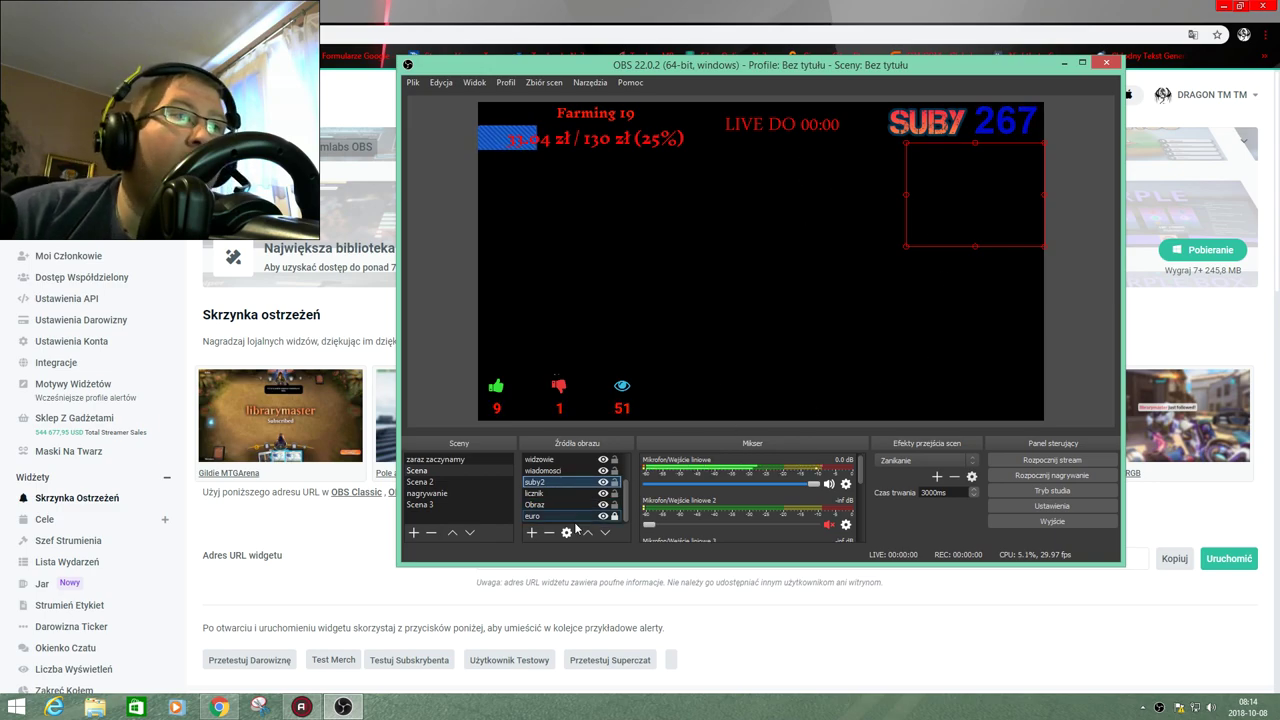
left_click(531, 532)
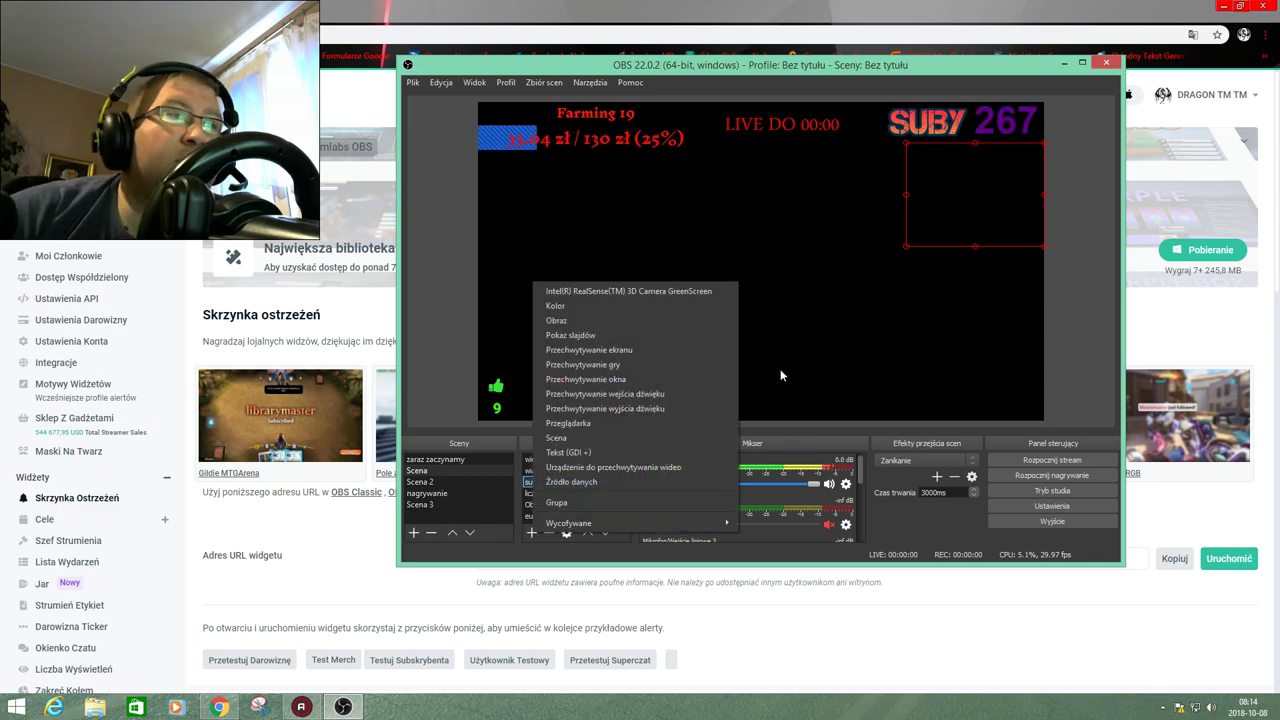
left_click(665, 424)
key("Return")
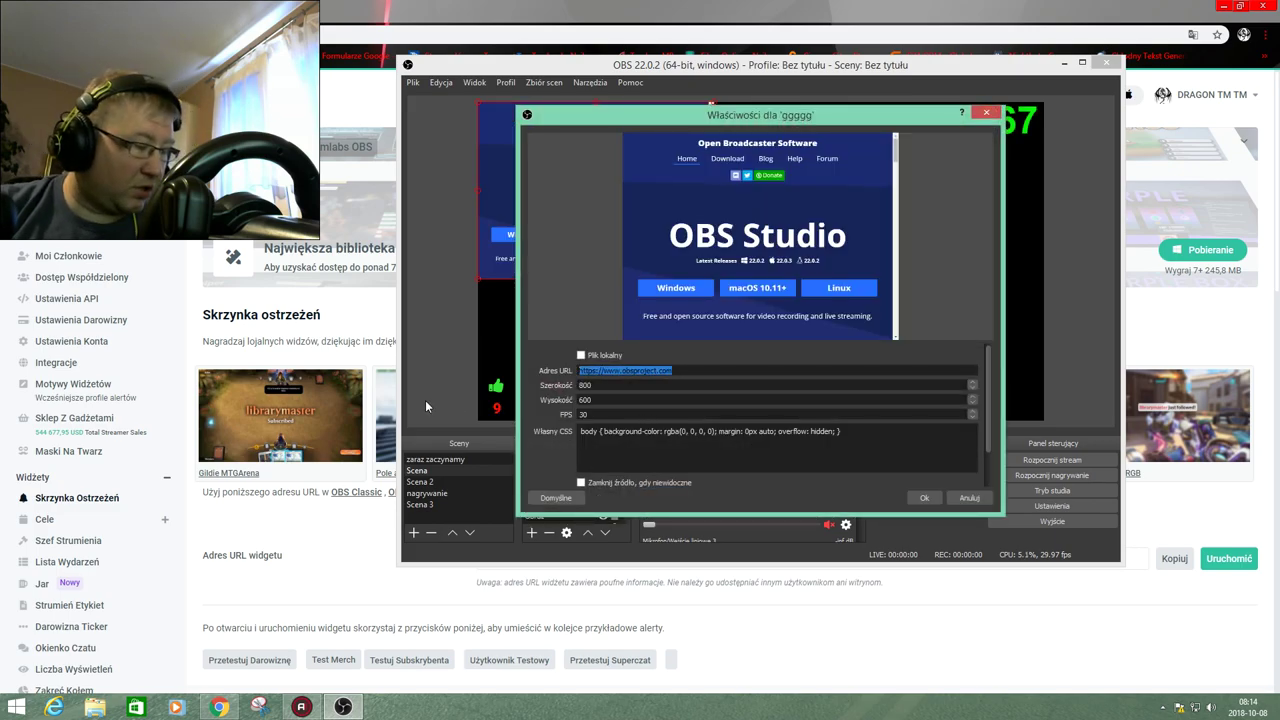
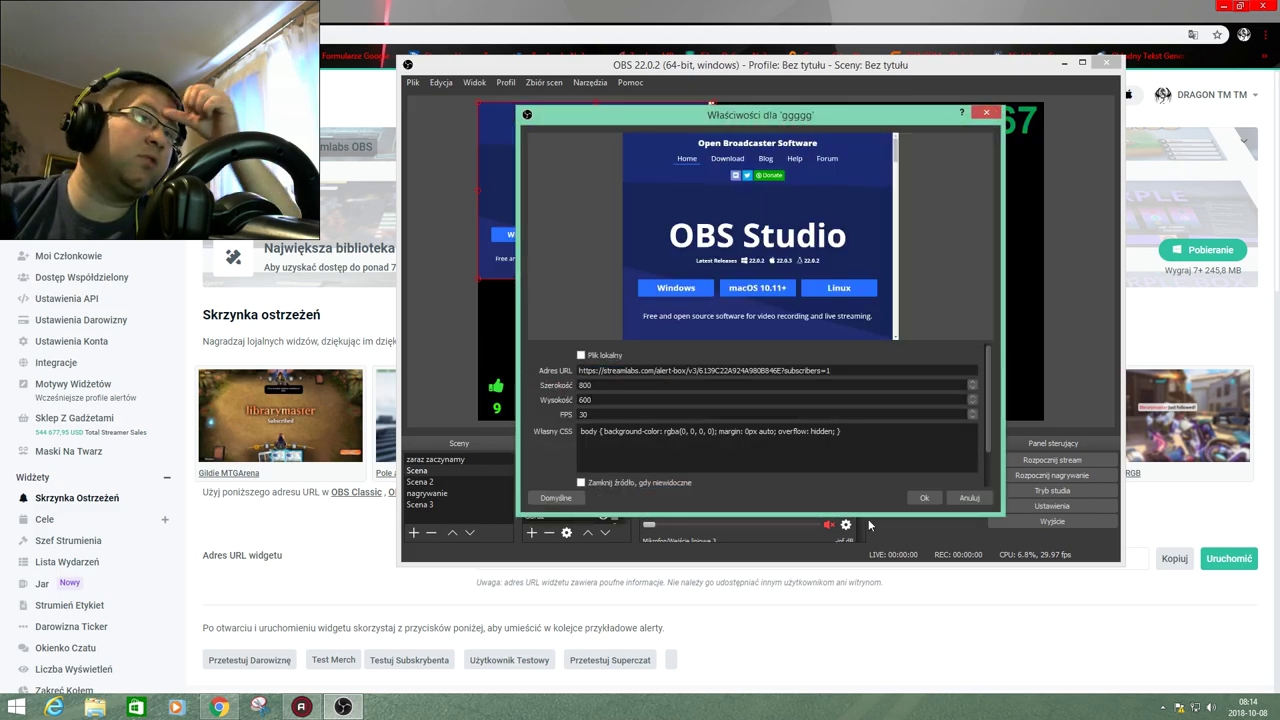
left_click(925, 497)
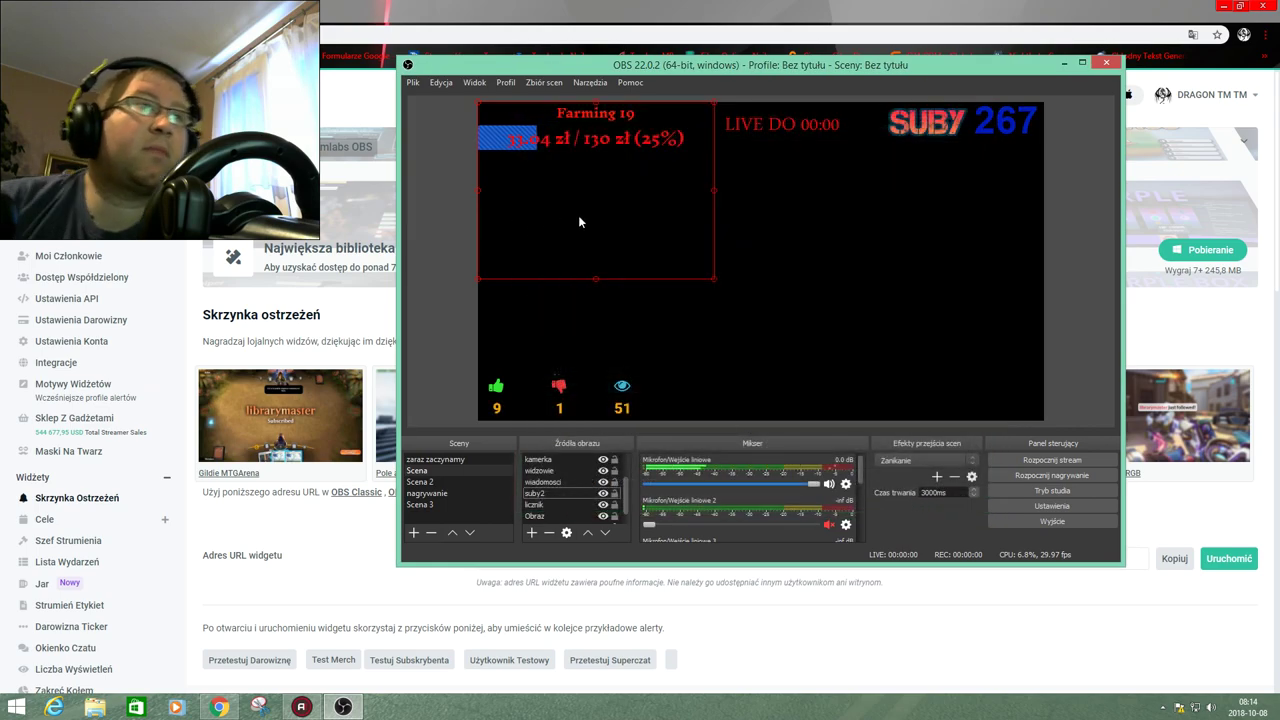
Send another Testuj Subskrybenta alert in Streamlabs, then return to OBS Studio.
left_click(10, 567)
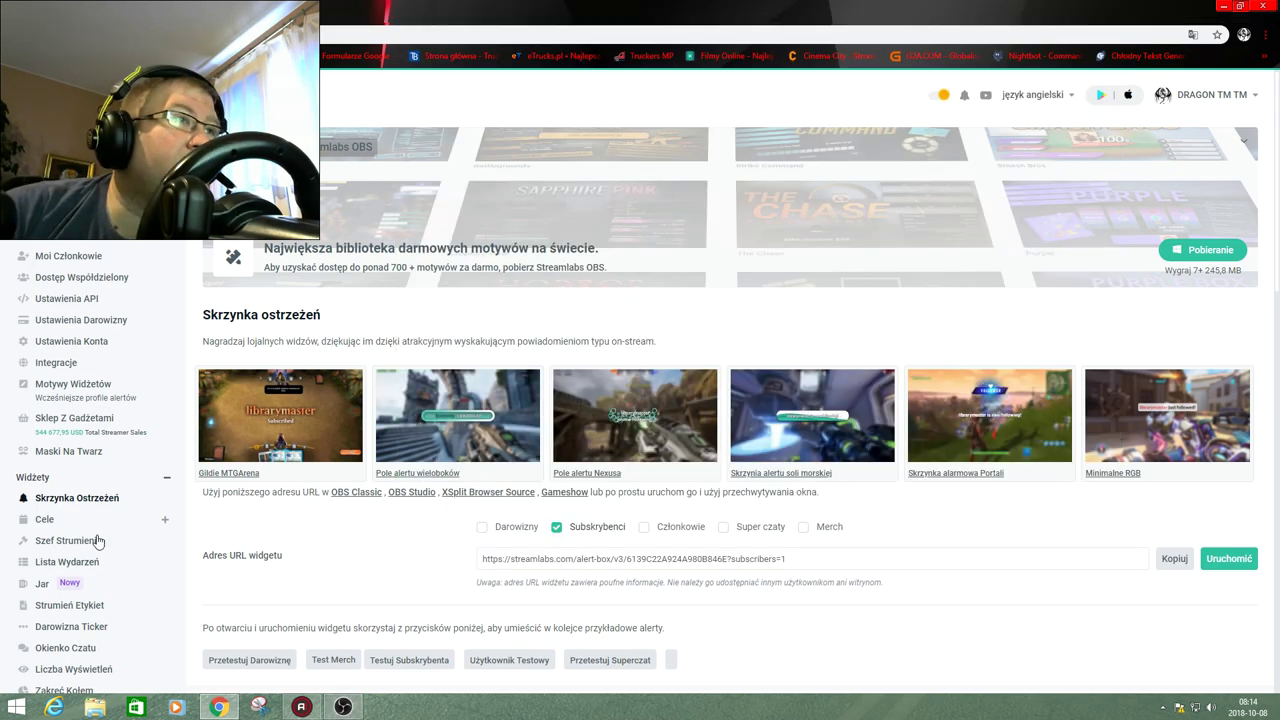
scroll(380, 483, "down", 2)
left_click(400, 462)
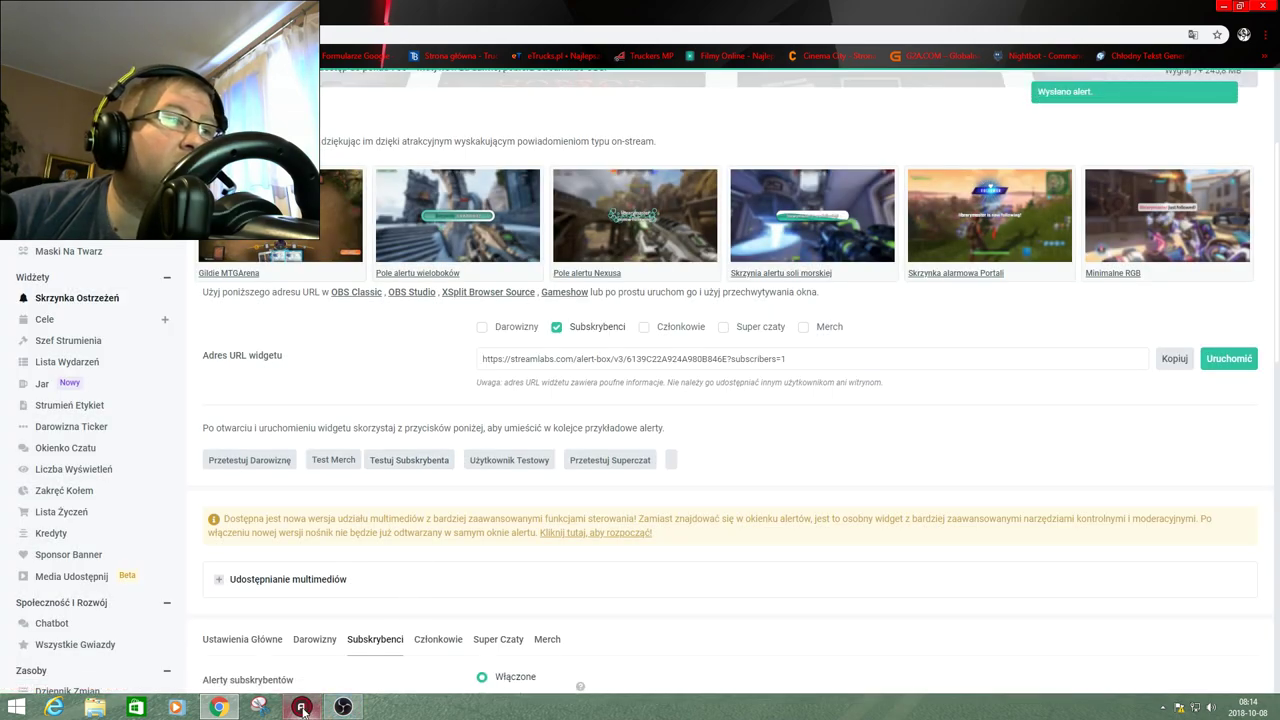
left_click(343, 707)
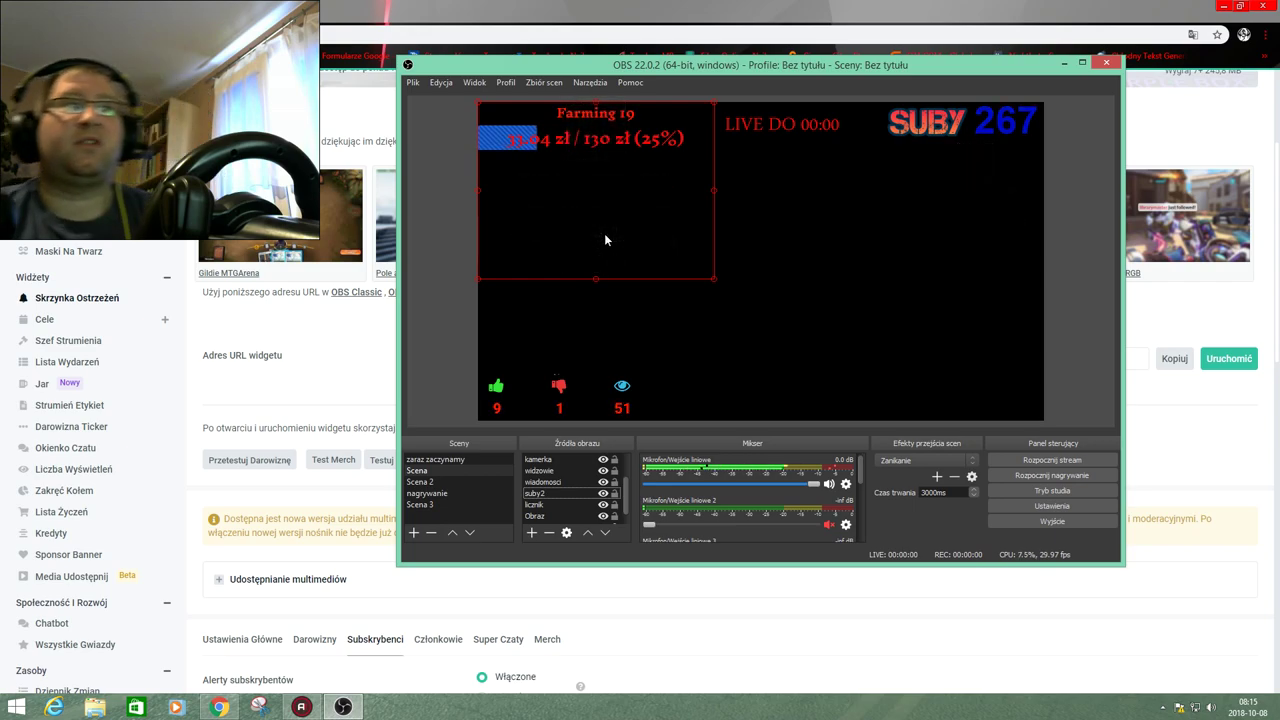
Delete the selected ggggg browser source and confirm the removal with 'Tak'.
key("Delete")
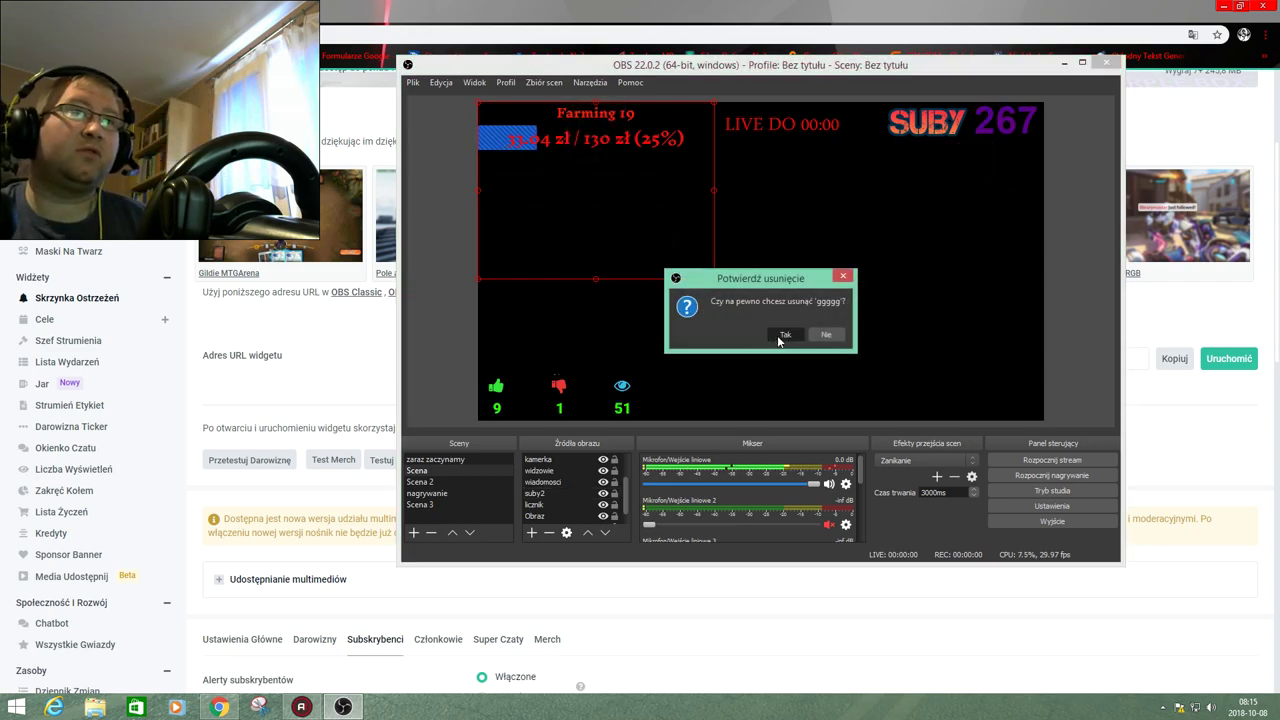
left_click(783, 335)
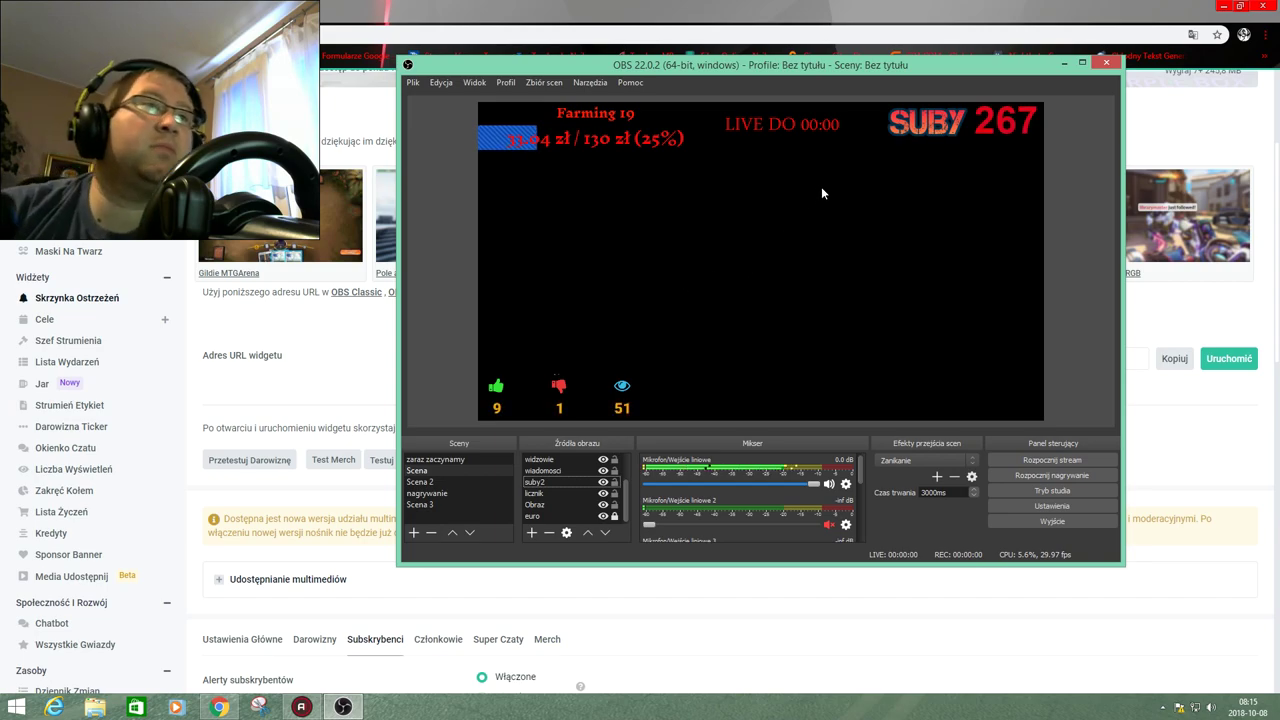